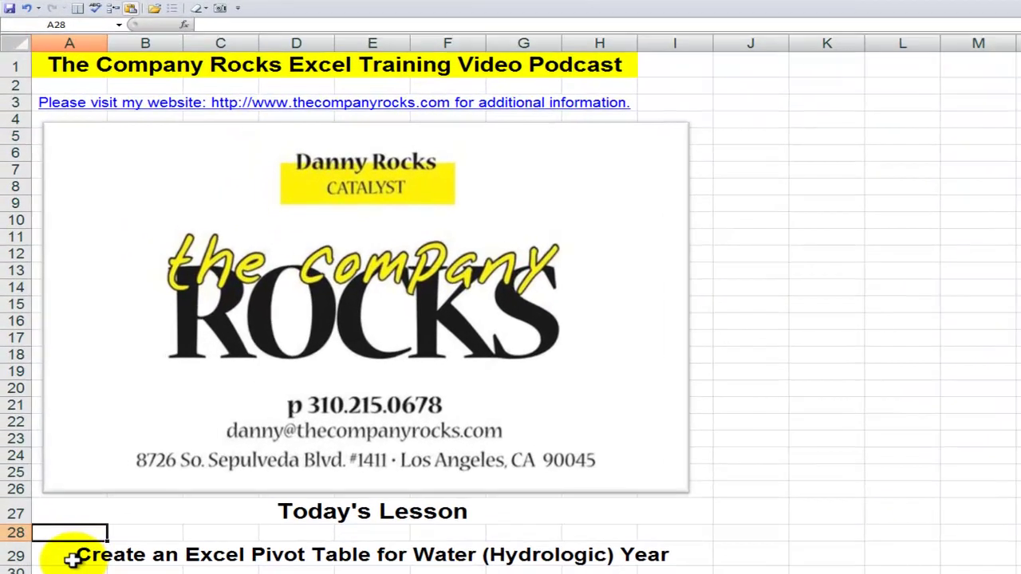
Go to the water year data sheet and examine its title and the first record's date, daily flow and Water Year cells
left_click(48, 485)
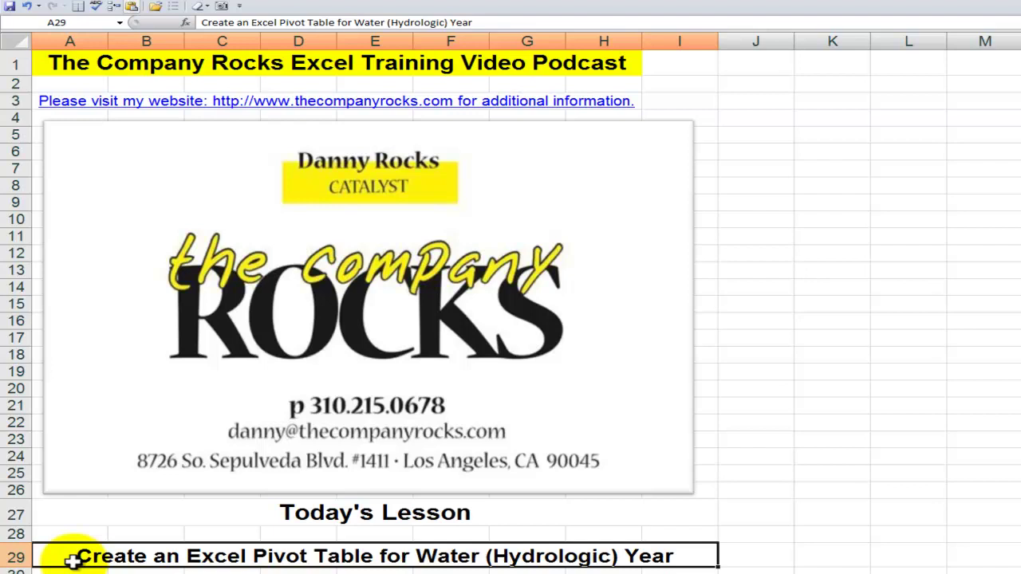
key("ctrl+Page_Down")
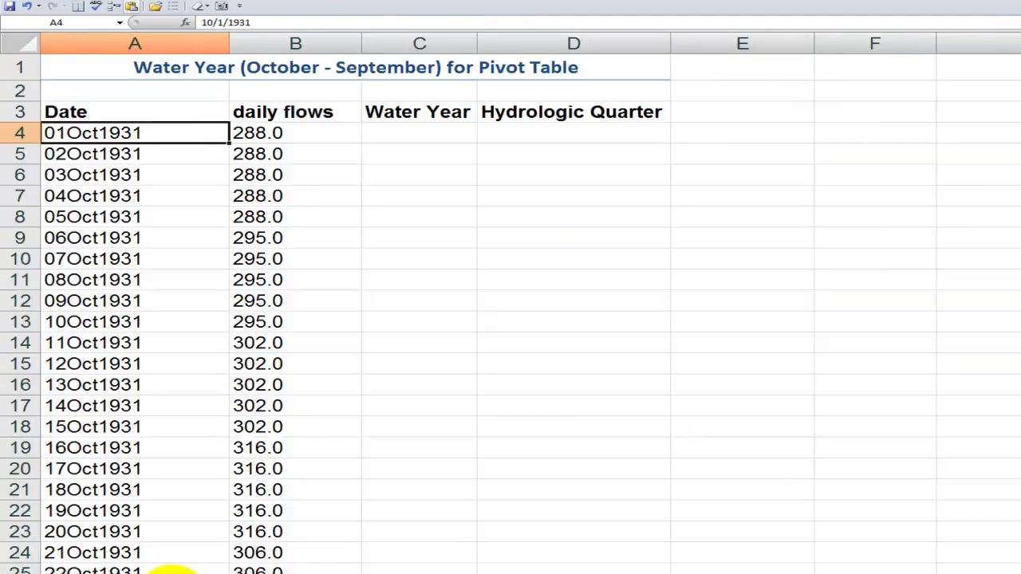
left_click(270, 67)
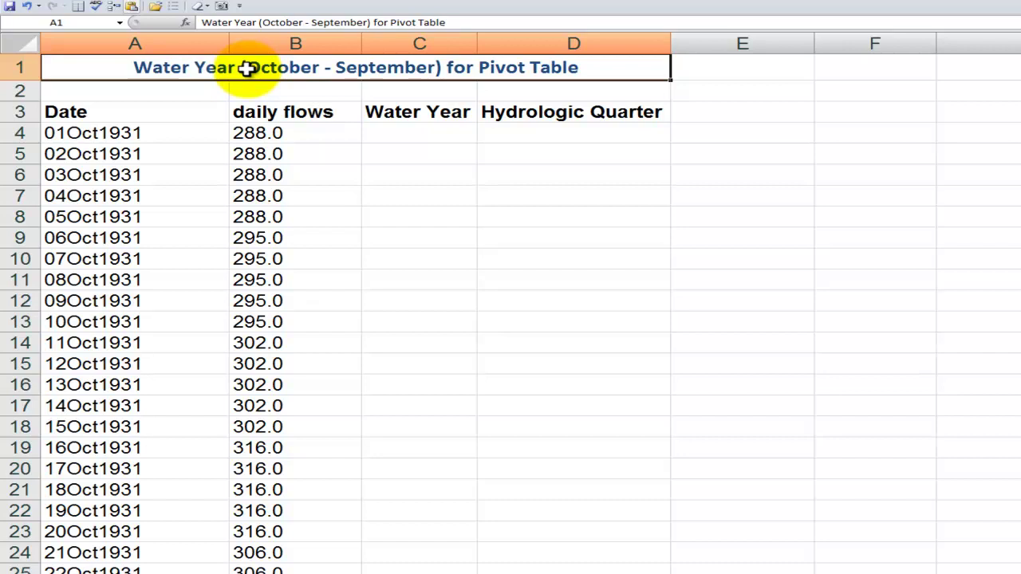
left_click(118, 134)
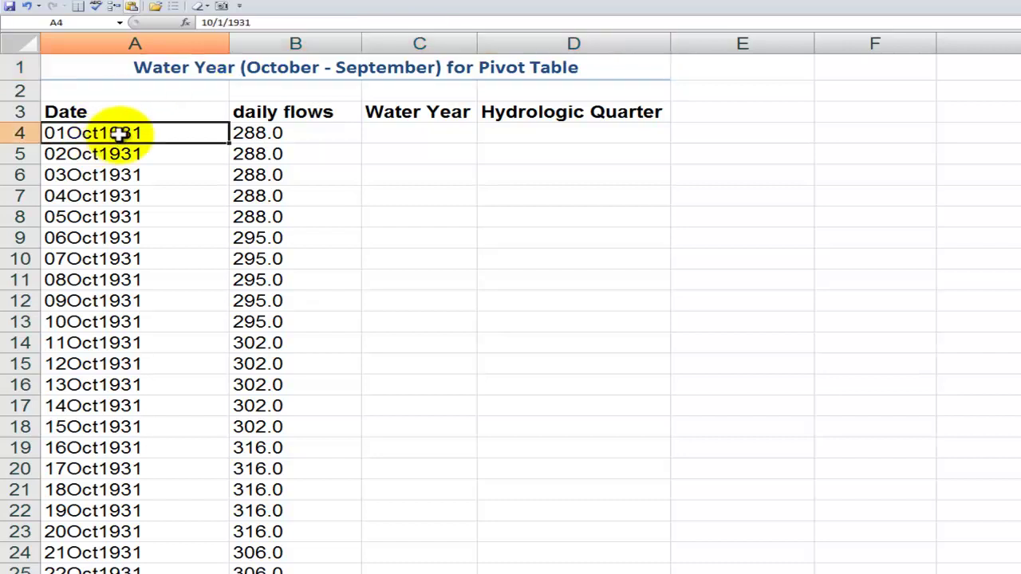
left_click(249, 132)
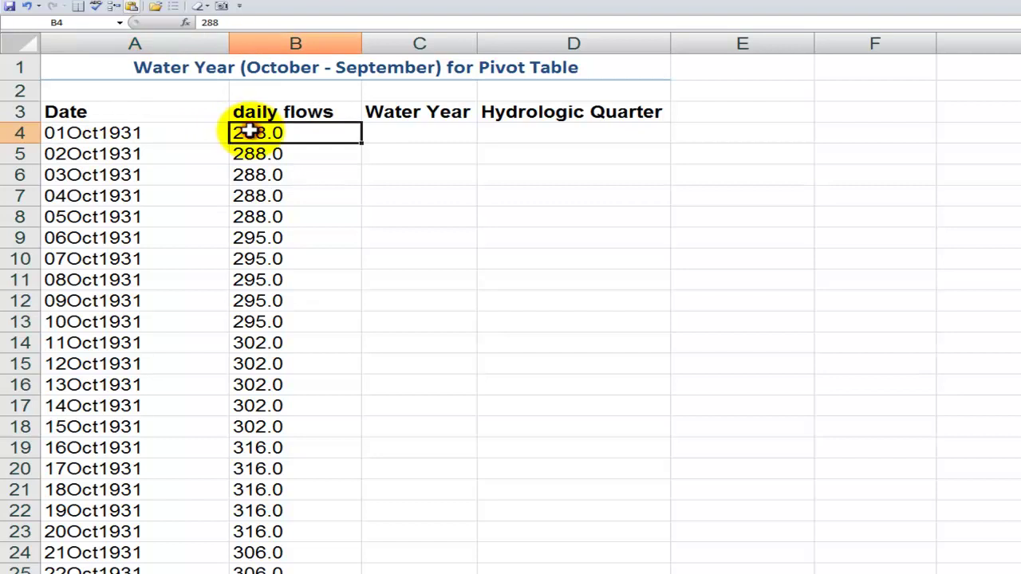
left_click(401, 129)
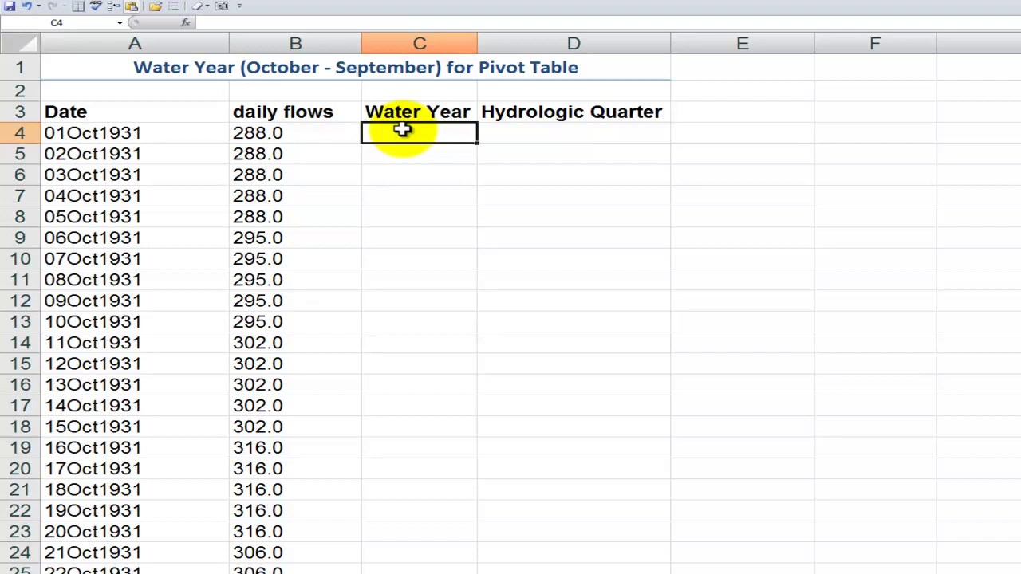
left_click(144, 134)
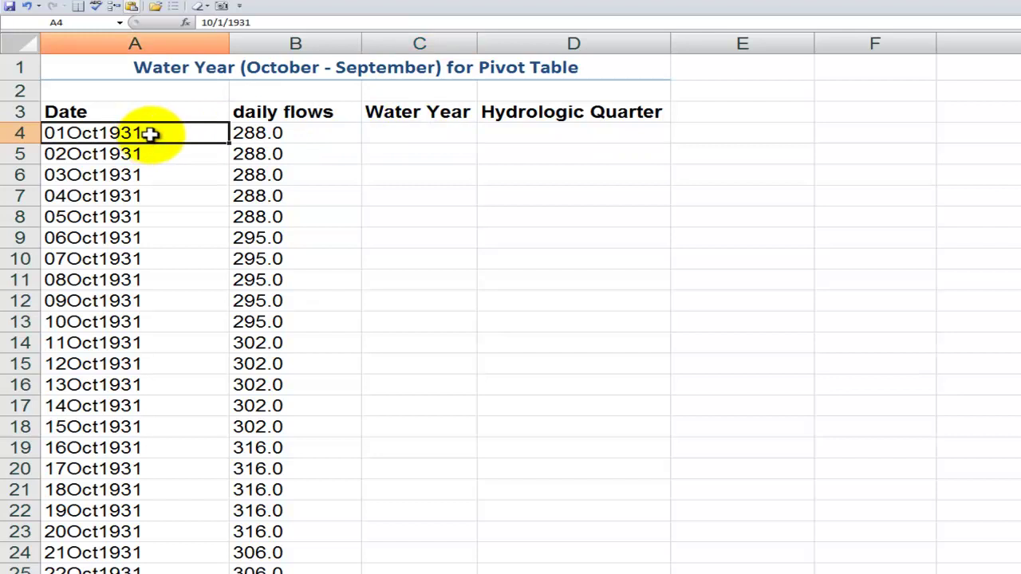
Start an IF function in the first Water Year cell, C4, with the logical test month(A4)>=10
left_click(428, 132)
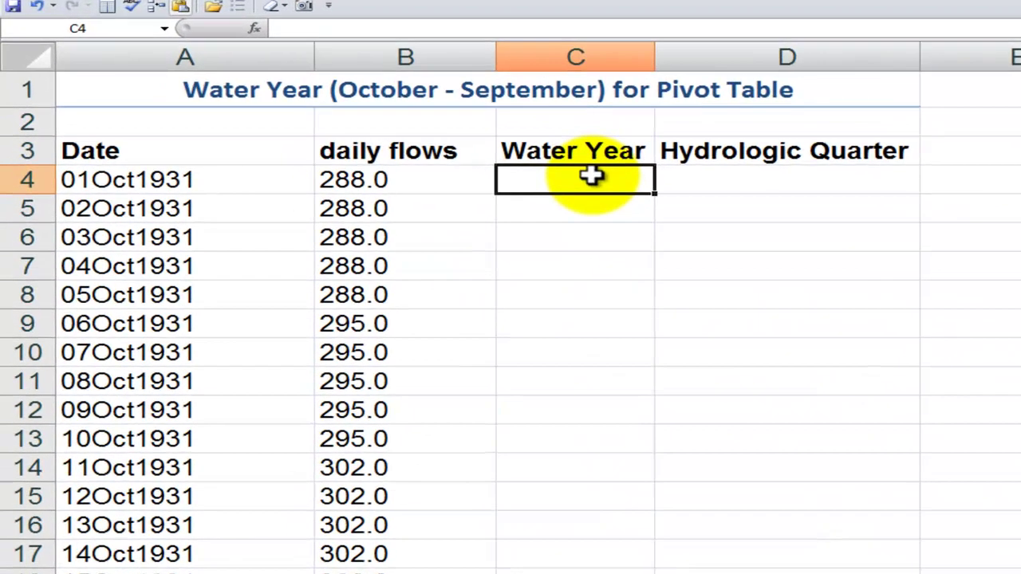
type("=if")
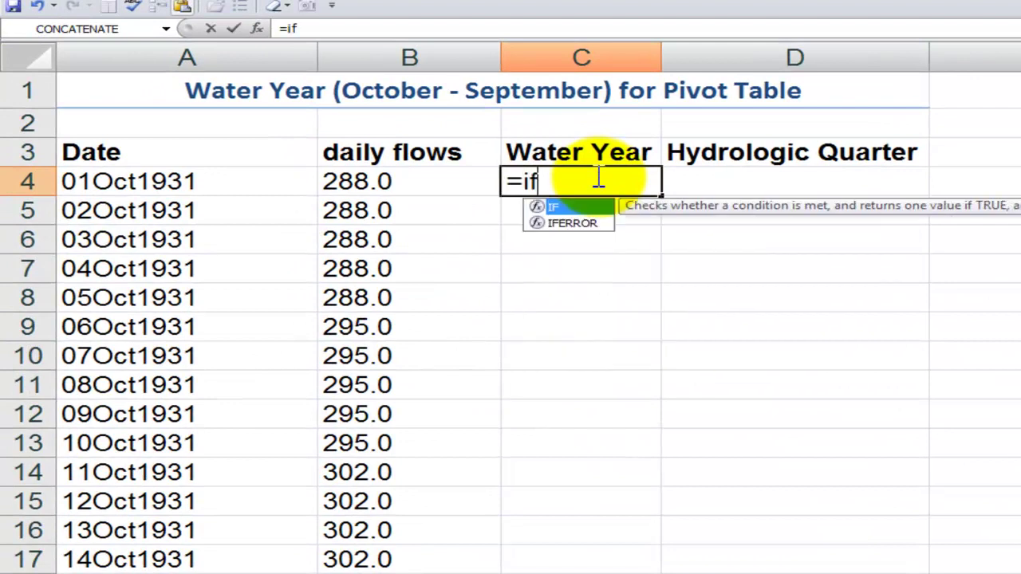
key("Tab")
key("ctrl+a")
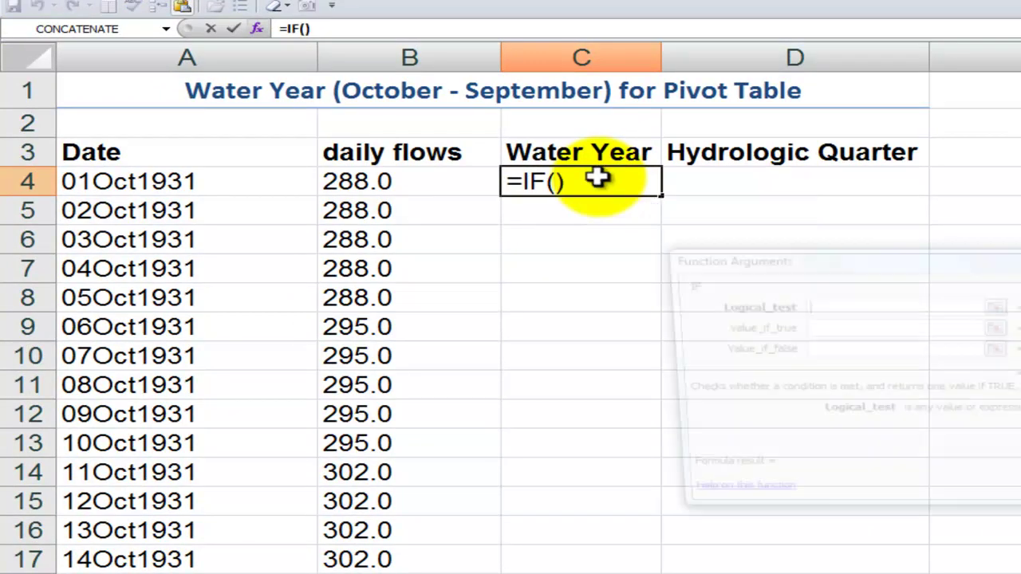
left_click(822, 307)
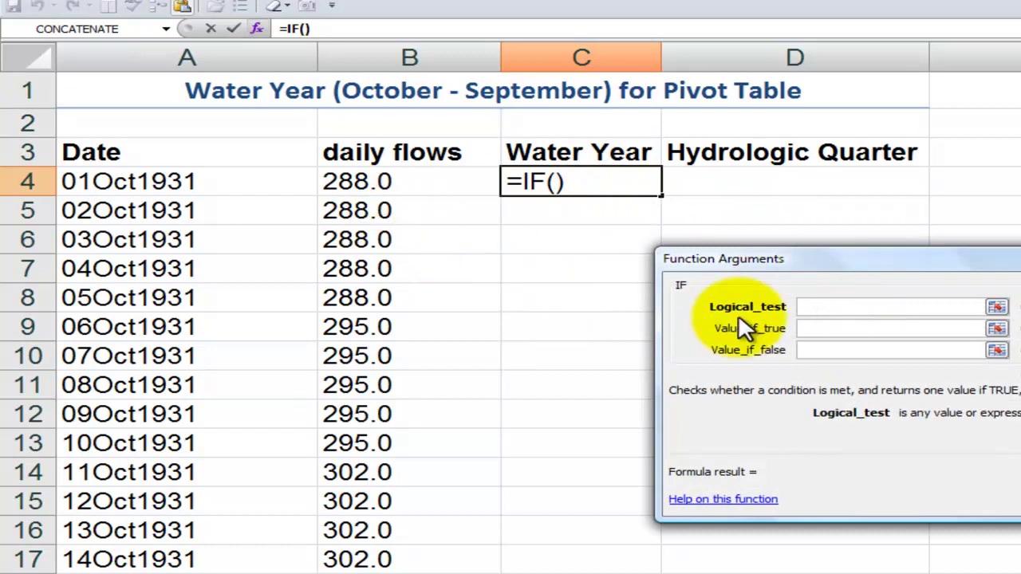
type("m")
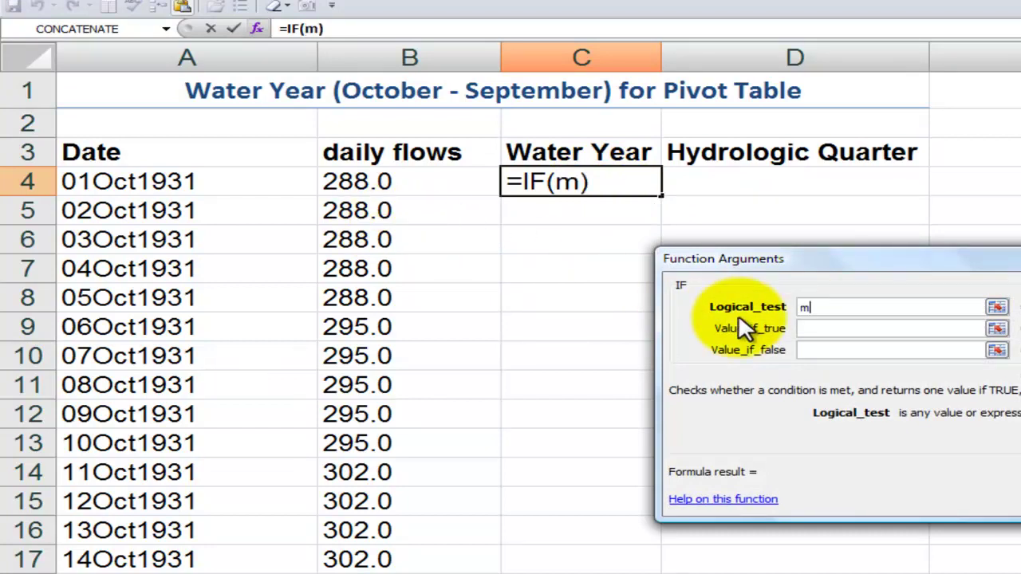
type("onth(")
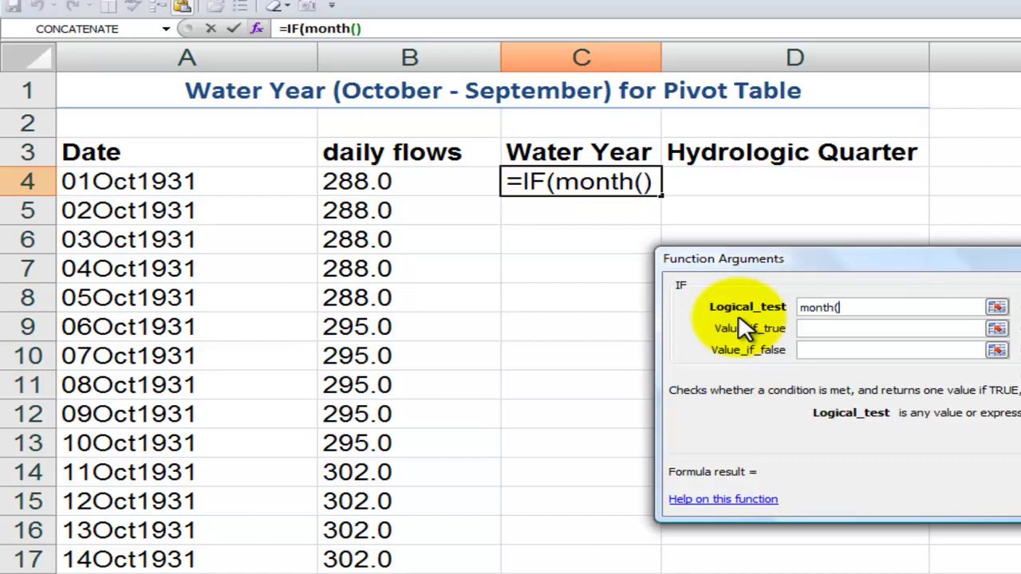
left_click(151, 181)
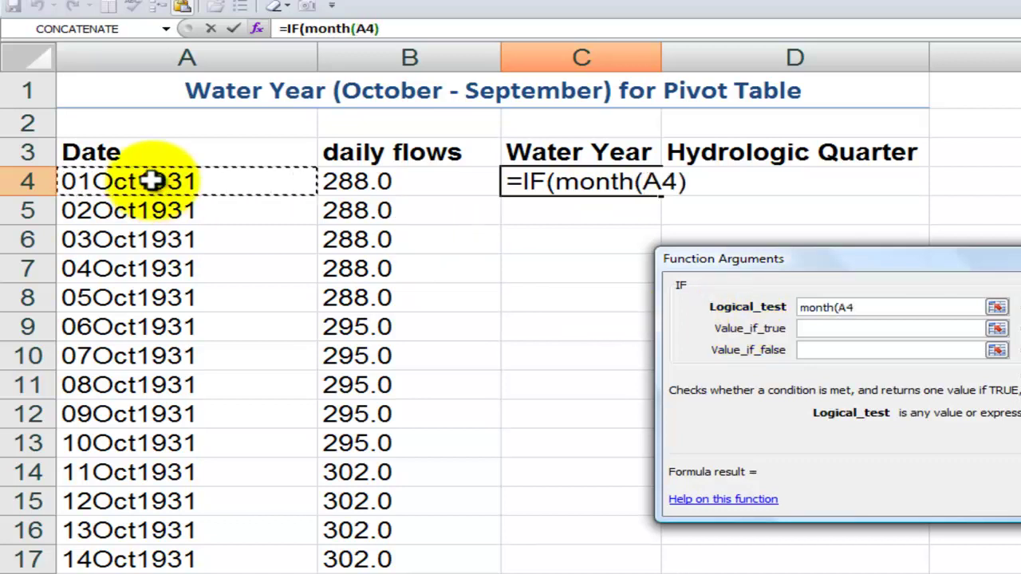
type(")>=10")
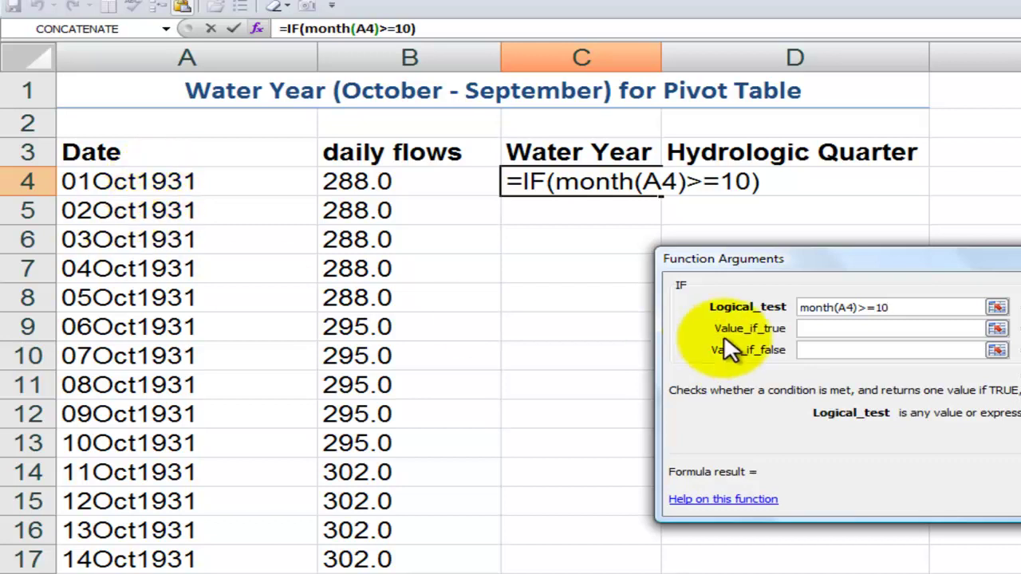
Set the IF function's value if true to year(A4)+1
left_click(812, 331)
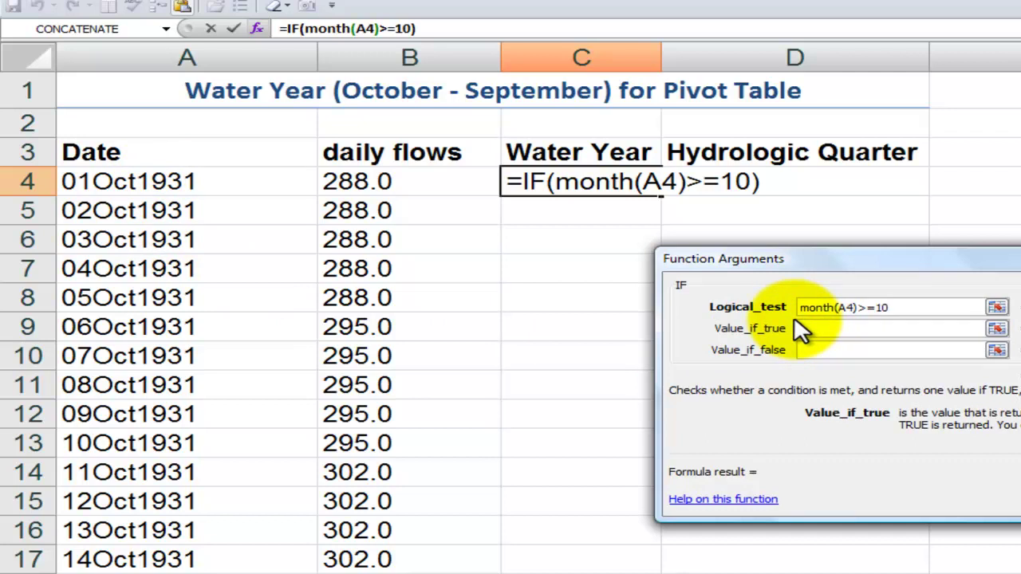
type("year")
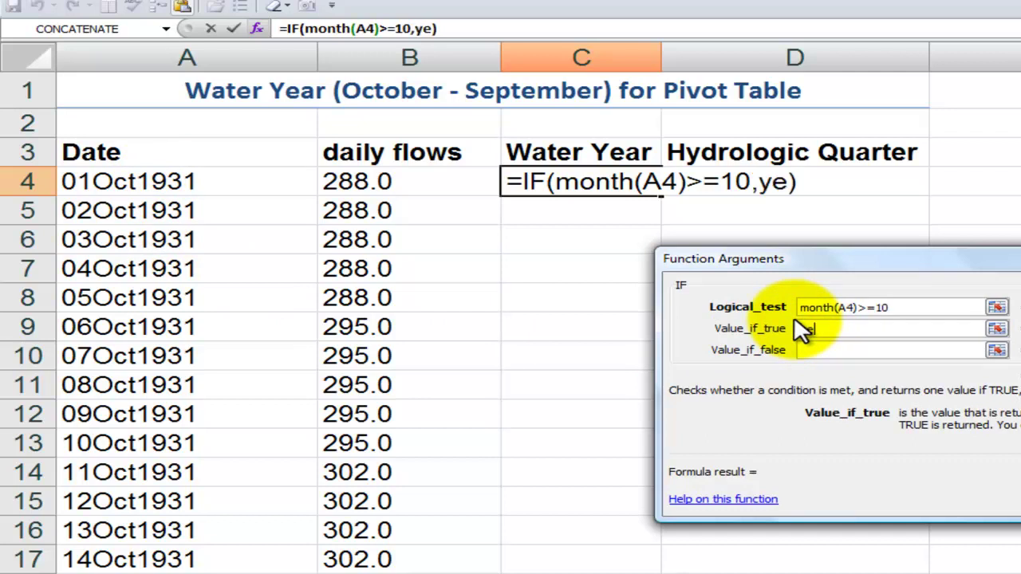
type("(")
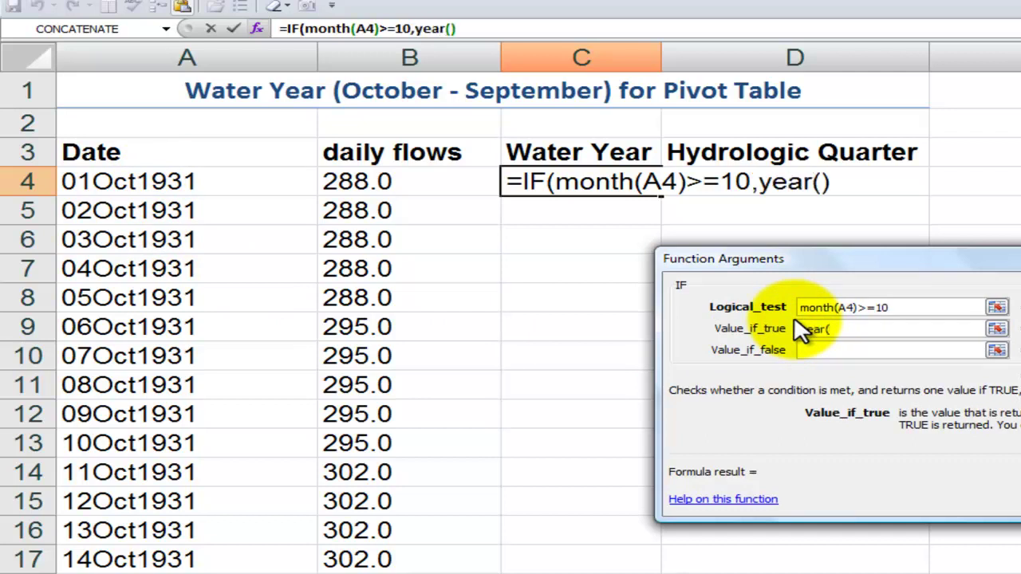
left_click(187, 169)
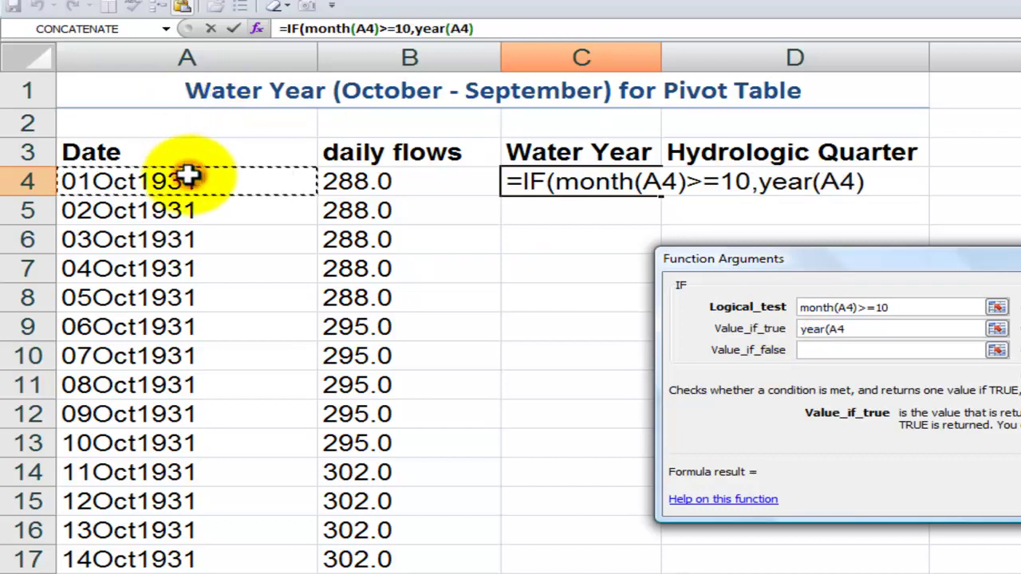
type(")")
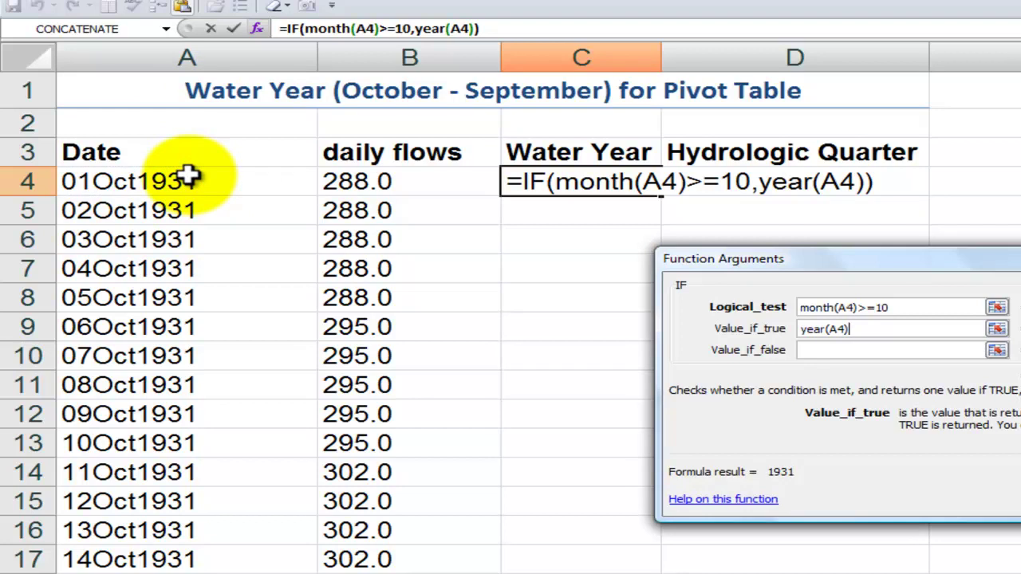
type("+1")
Set the value if false to year(A4)+0 and fill the completed formula down the Water Year column
left_click(808, 354)
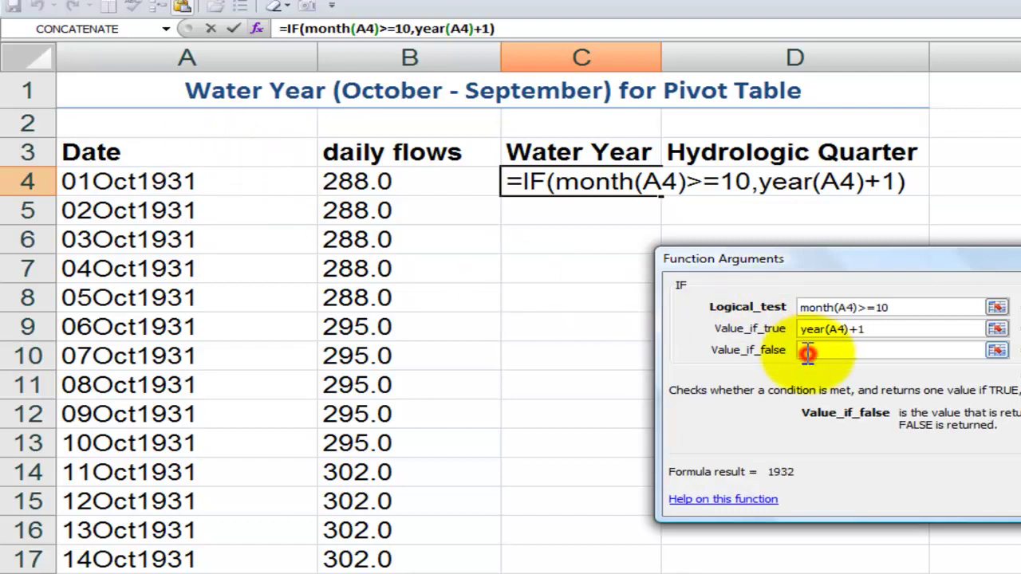
type("year(")
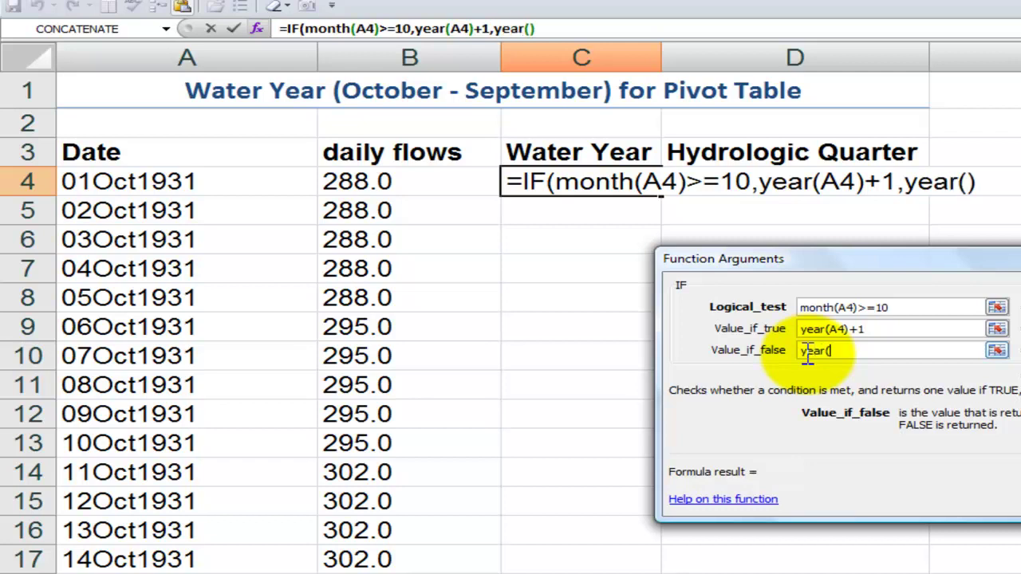
left_click(165, 180)
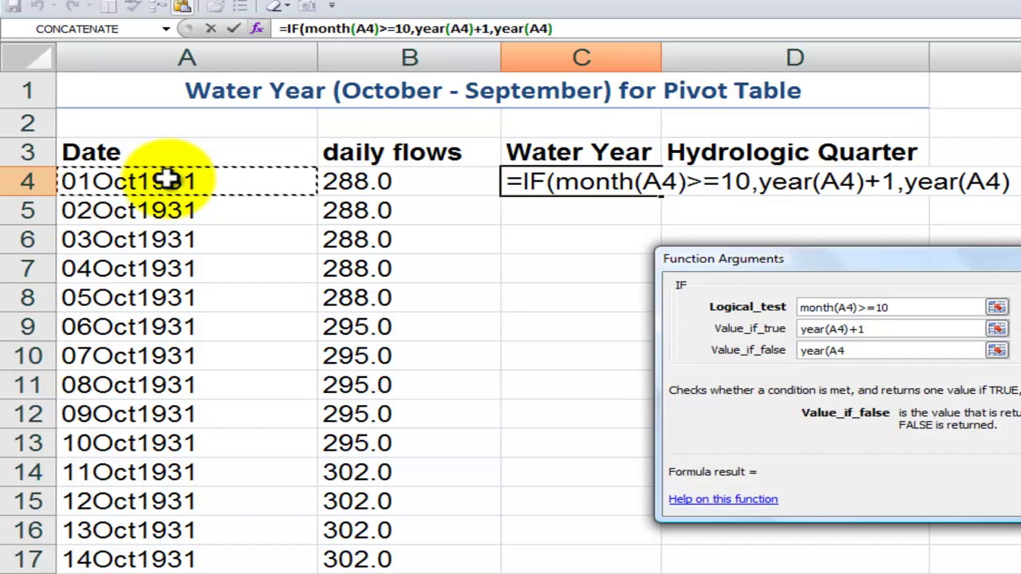
type(")+0")
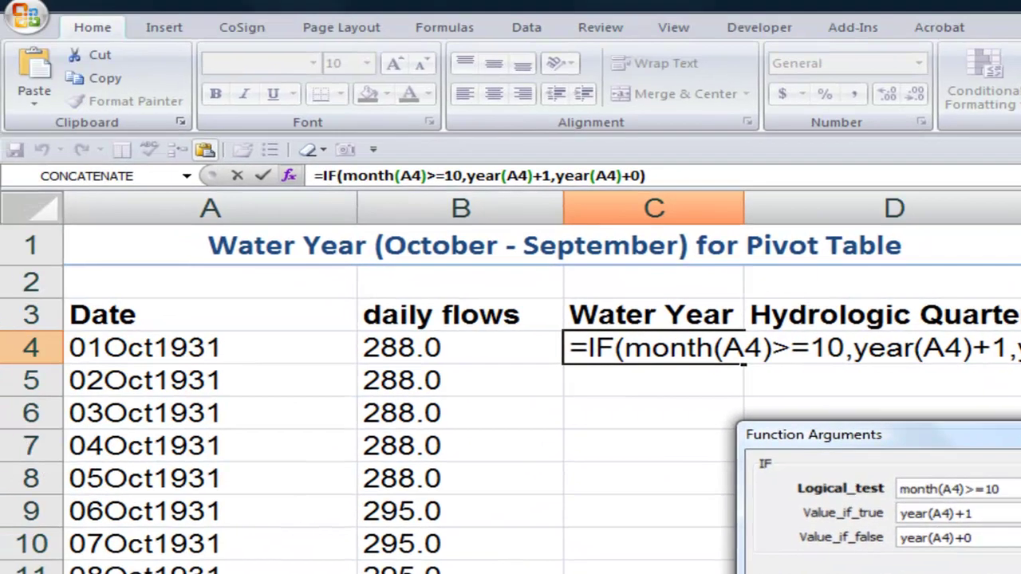
left_click(914, 535)
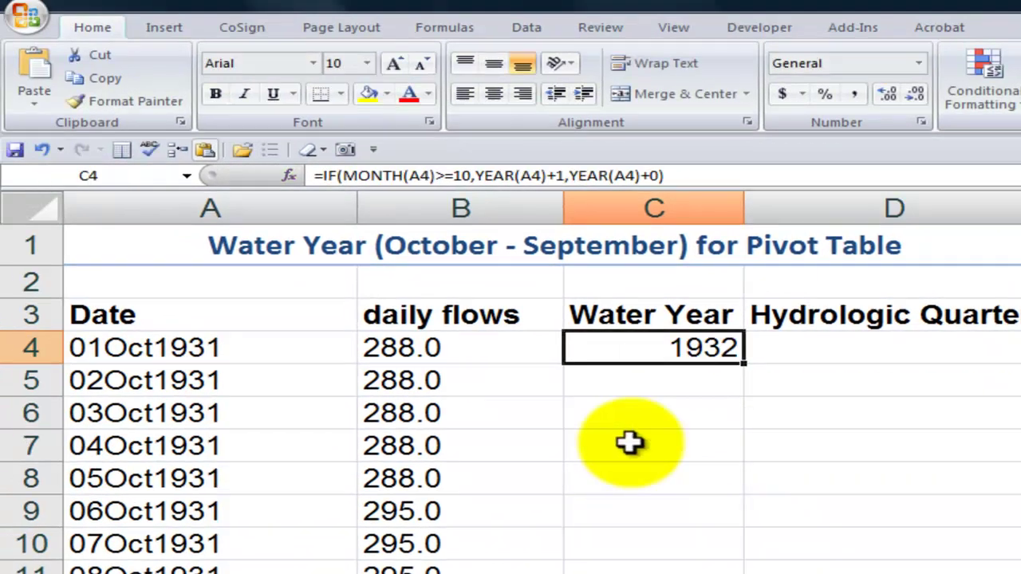
double_click(742, 364)
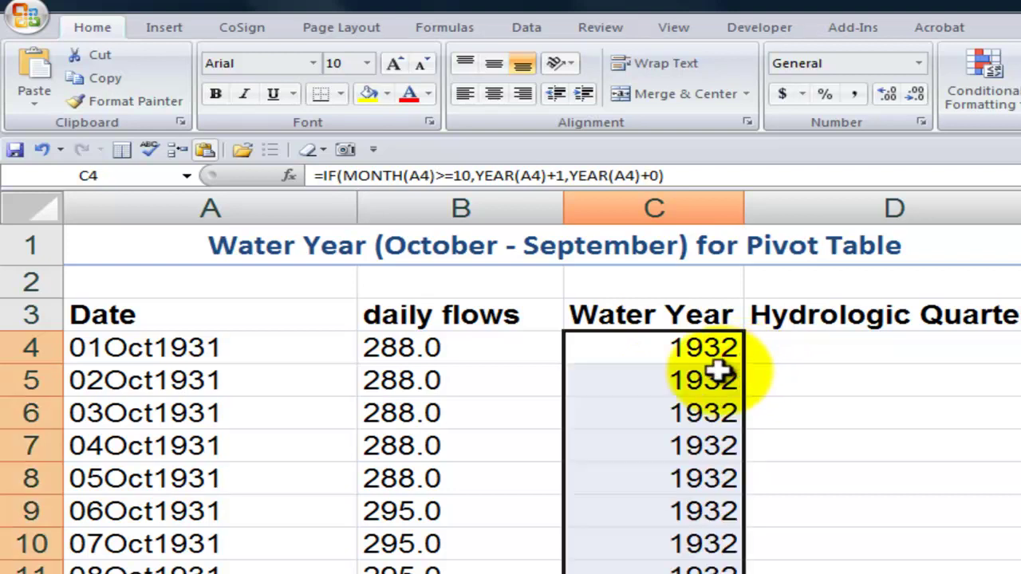
Compare the date with its calculated water year in the last and first data rows
left_click(706, 348)
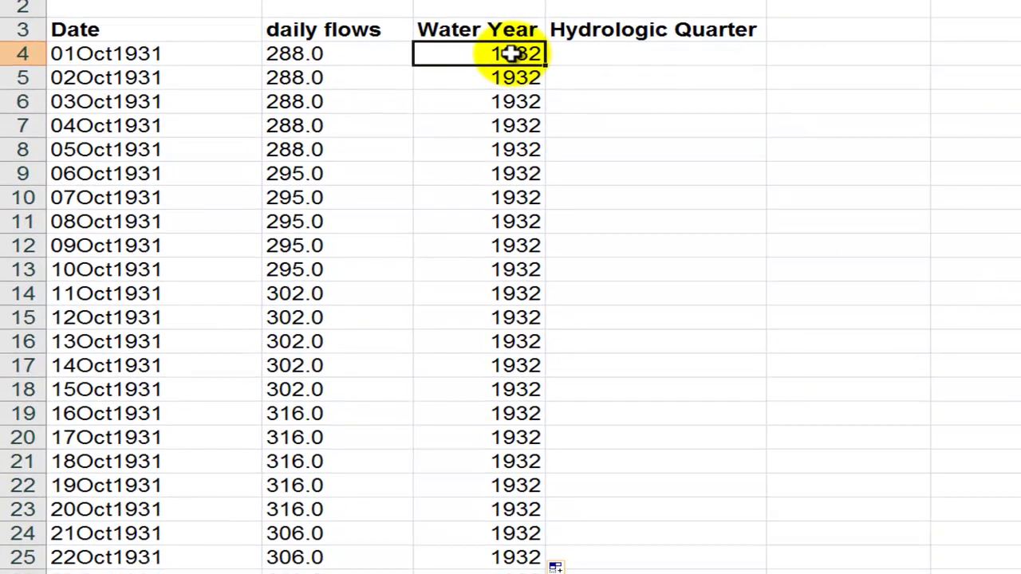
key("ctrl+Down")
key("Left")
key("Left")
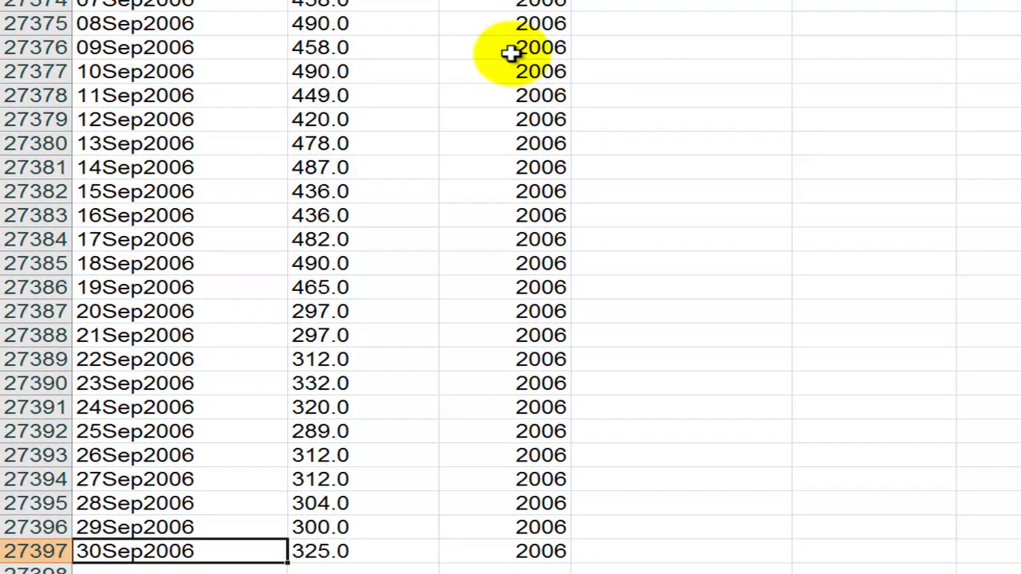
key("Right")
key("Right")
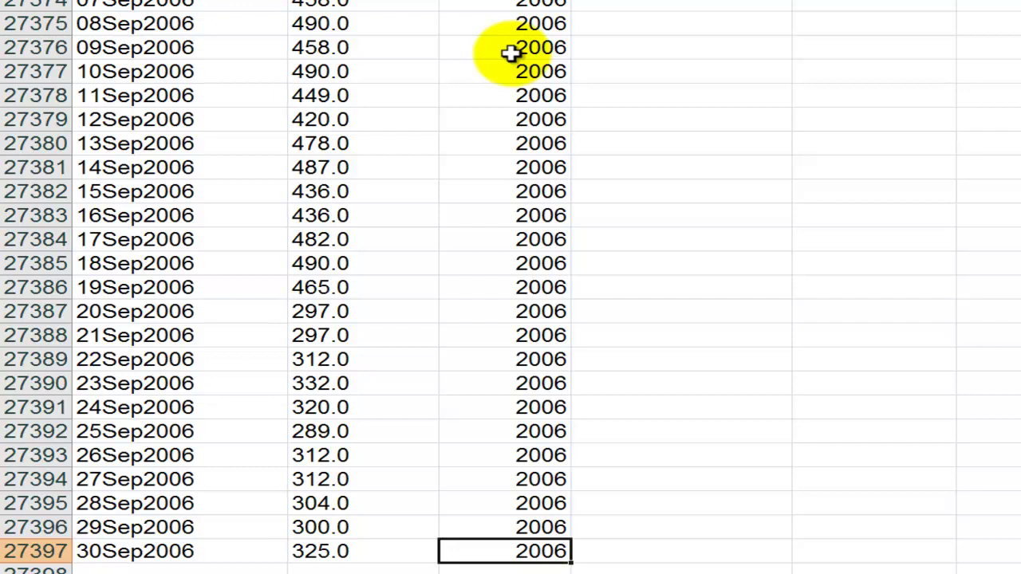
key("ctrl+Up")
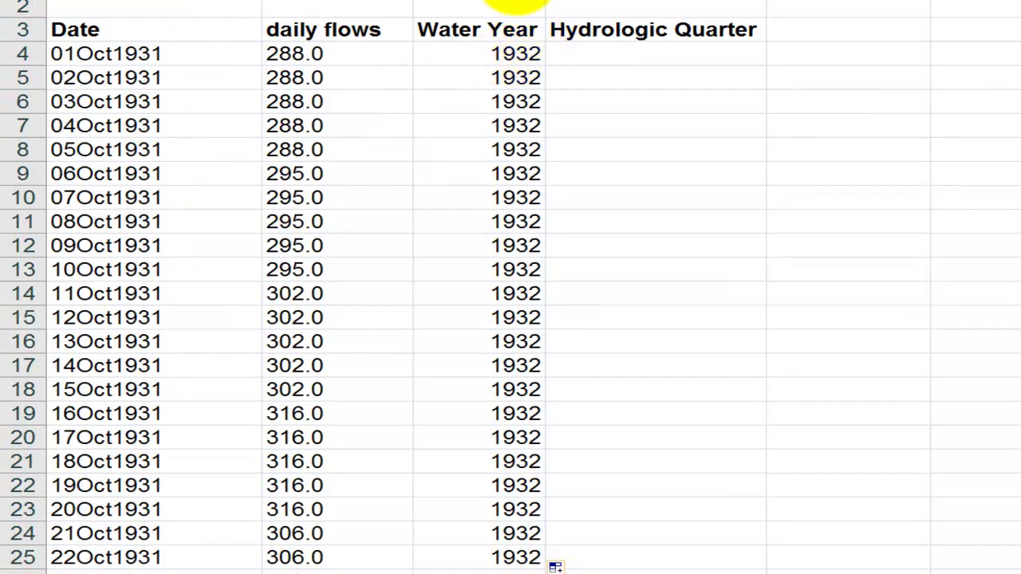
left_click(504, 57)
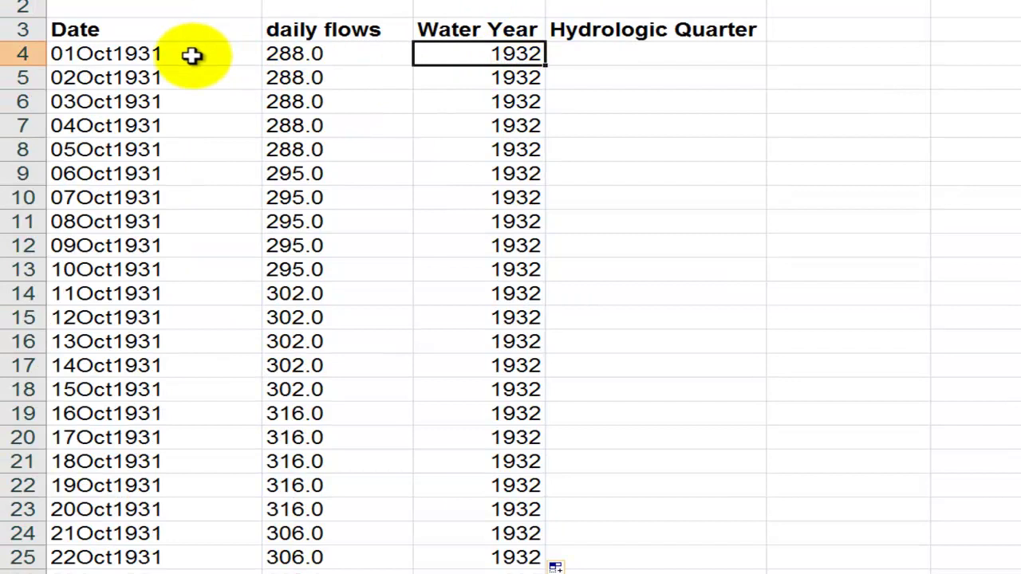
left_click(201, 55)
left_click(483, 53)
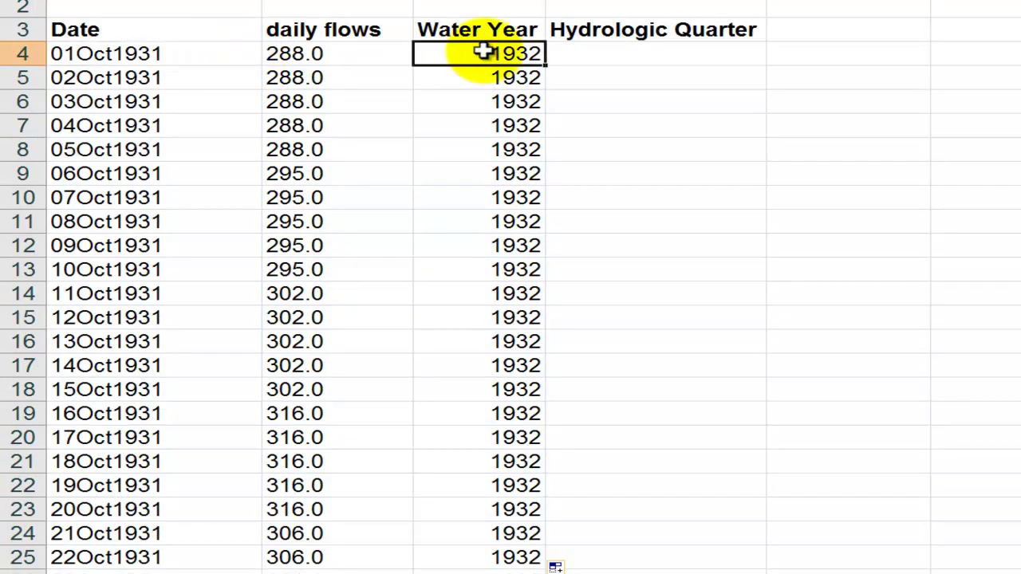
Start a CHOOSE function in the first Hydrologic Quarter cell, D4, with month(A4) as the index number
left_click(606, 53)
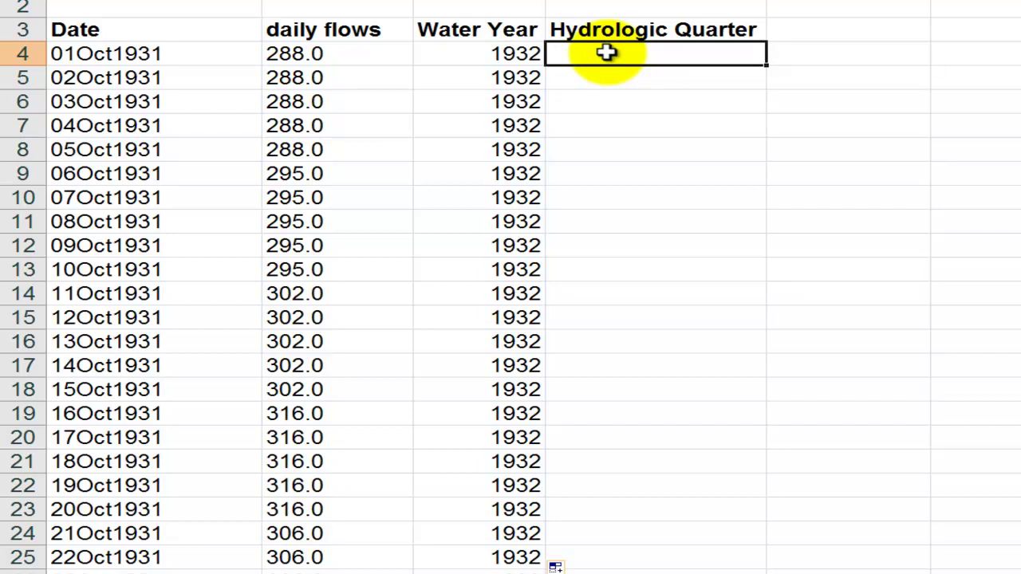
type("=c")
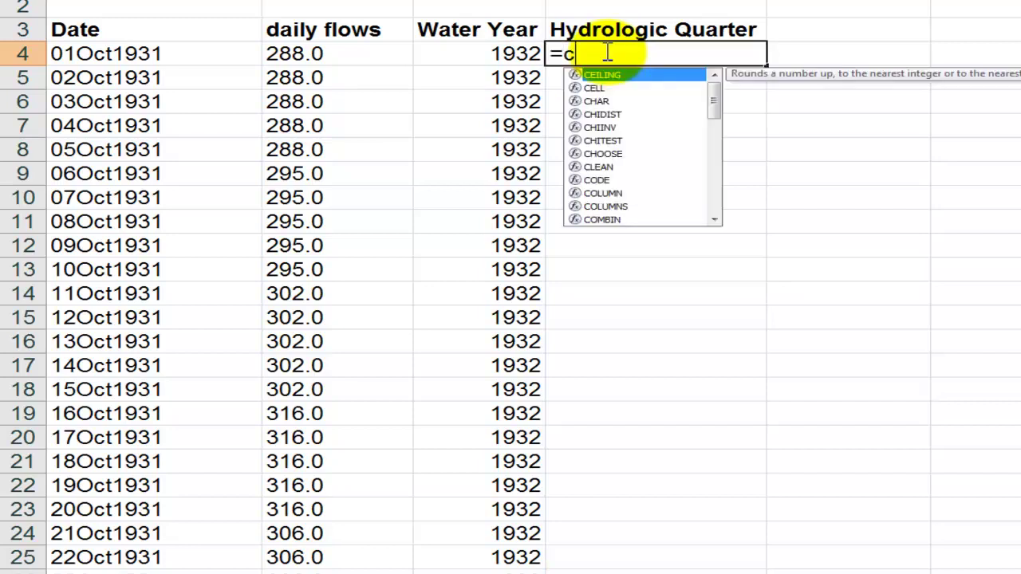
type("hoo")
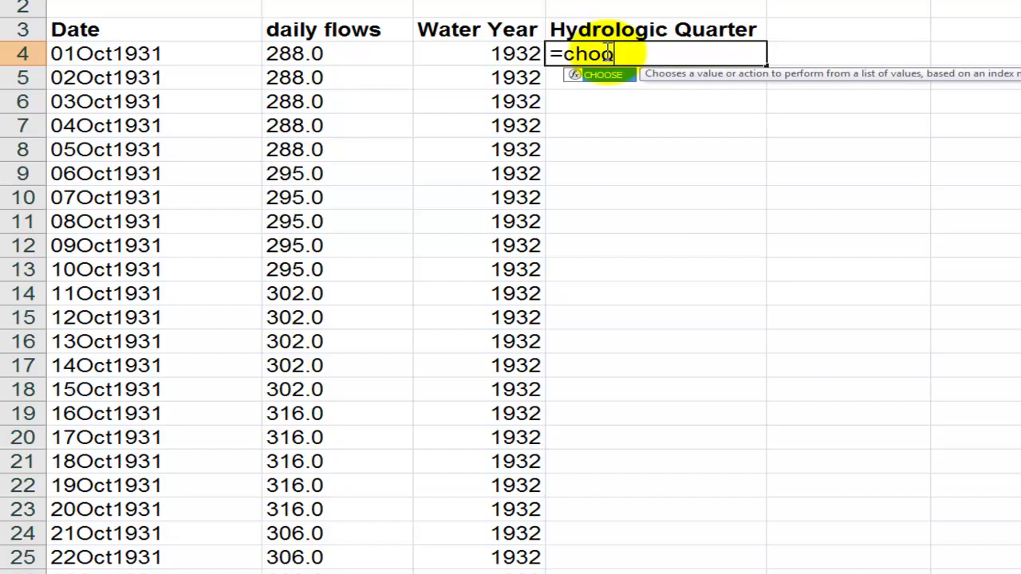
key("Tab")
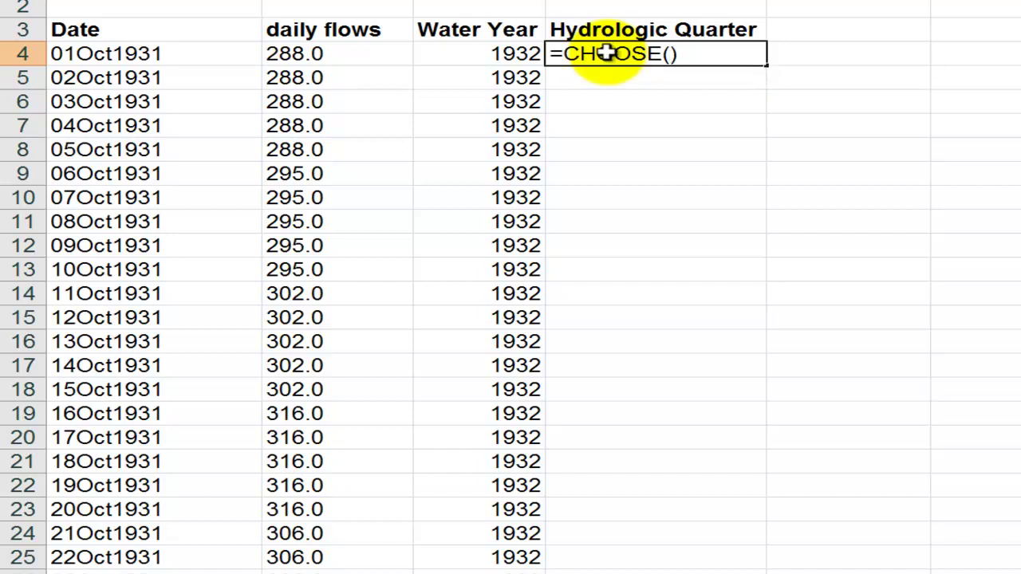
key("ctrl+a")
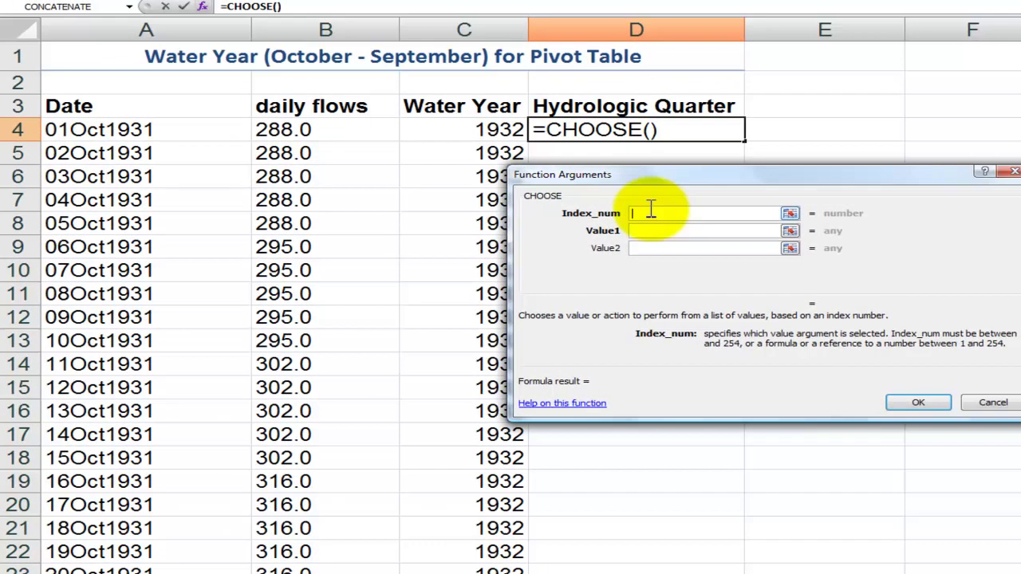
left_click(648, 213)
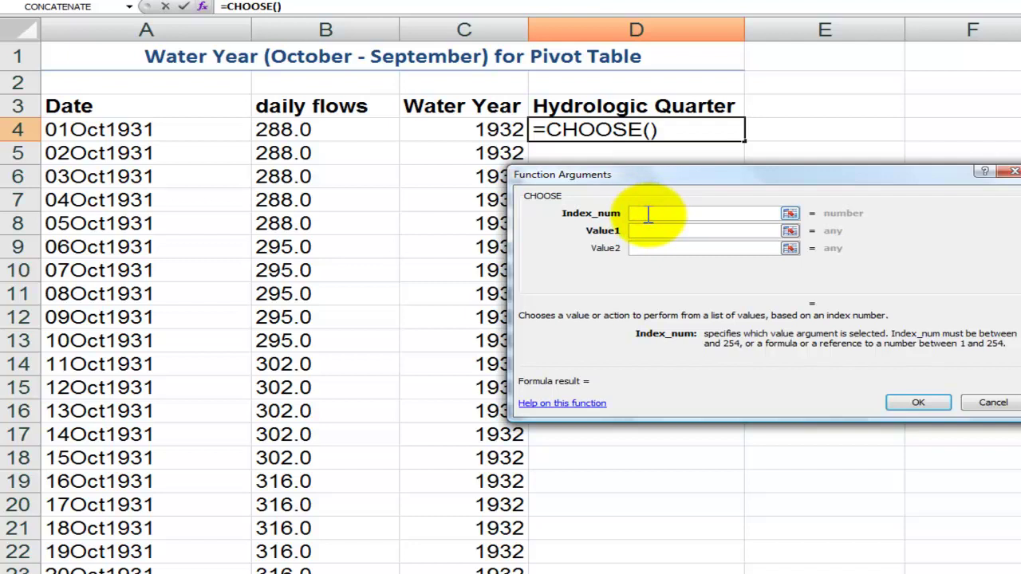
type("month(")
left_click(103, 130)
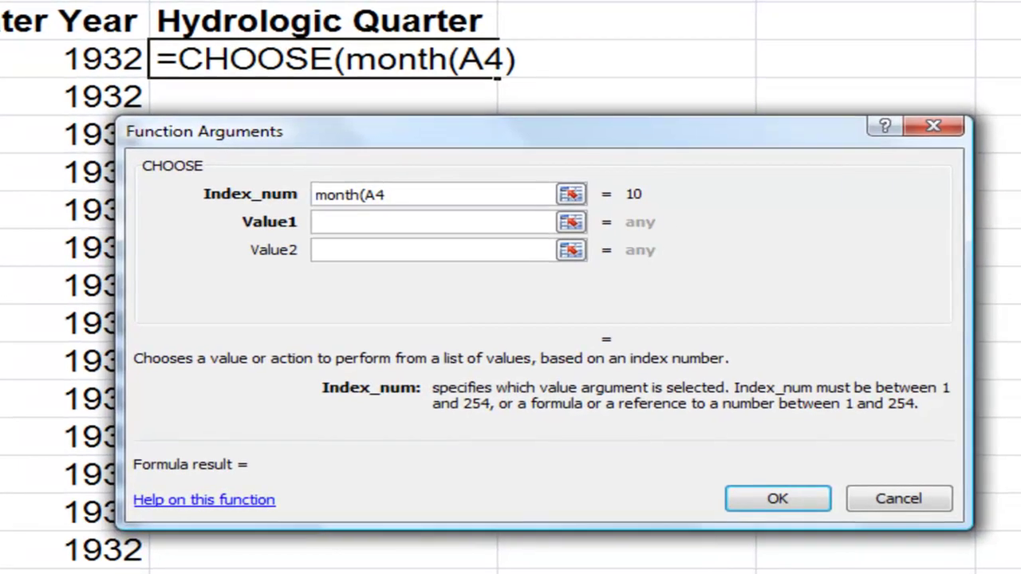
type(")")
Set the CHOOSE function's Value1, Value2 and Value3 to "Qtr 2" for January through March
left_click(322, 222)
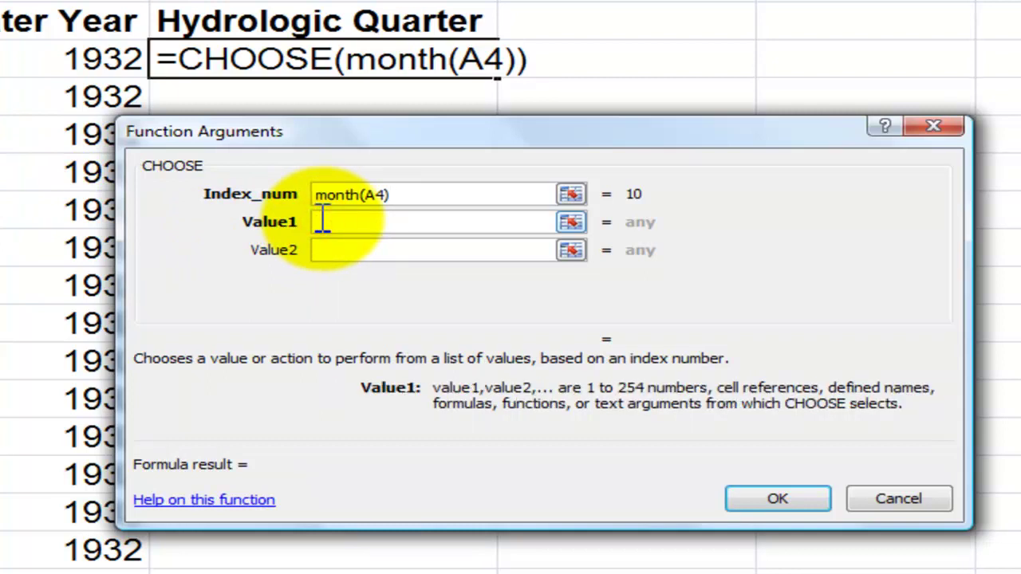
type("\"")
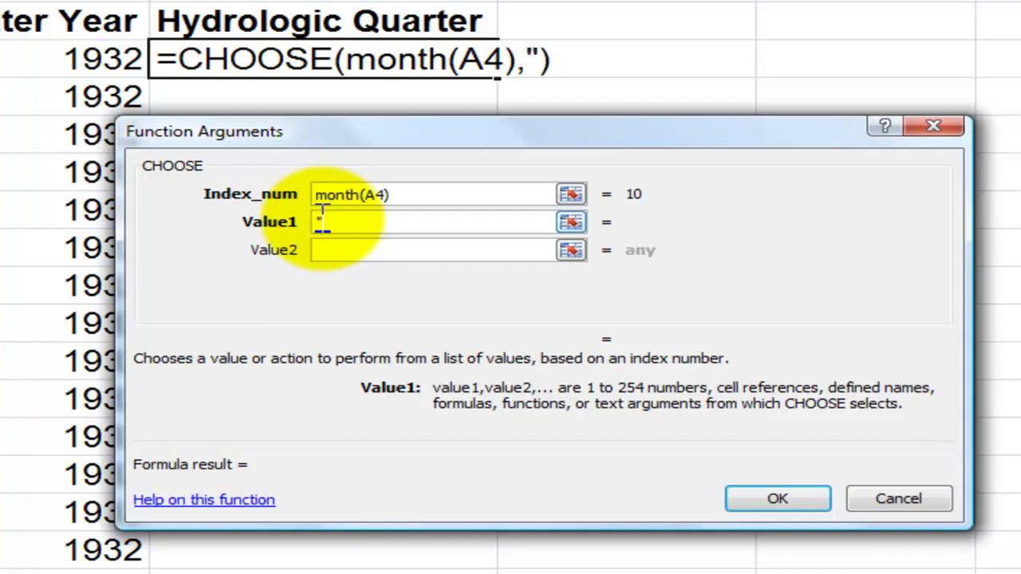
type("Qtr 2\"")
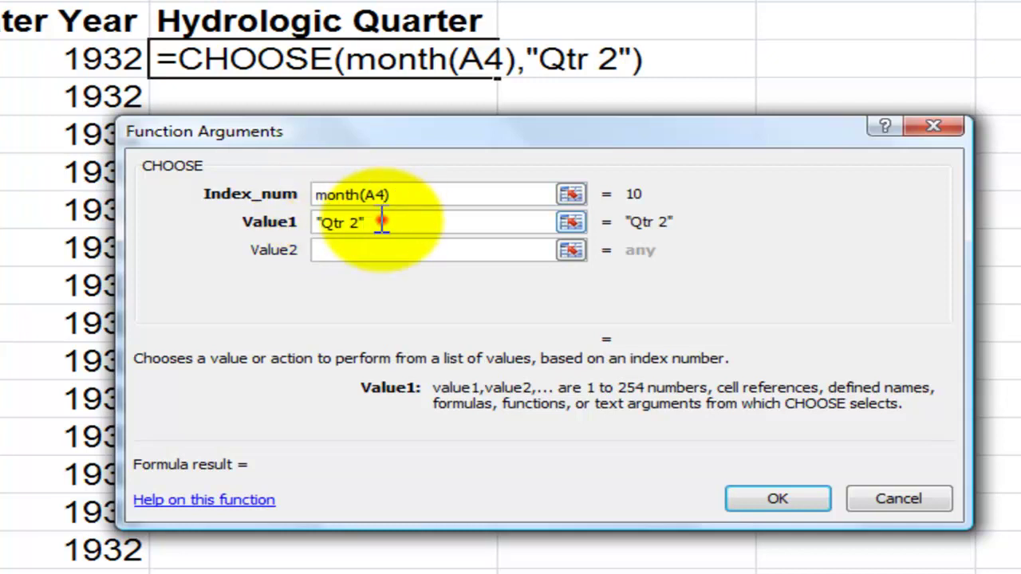
left_click_drag(382, 221, 231, 222)
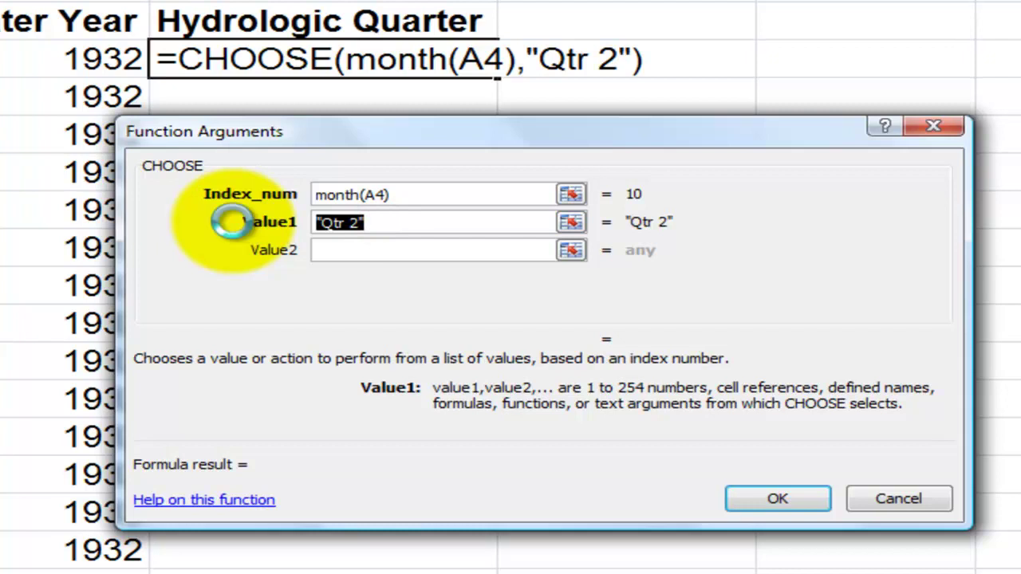
left_click(342, 249)
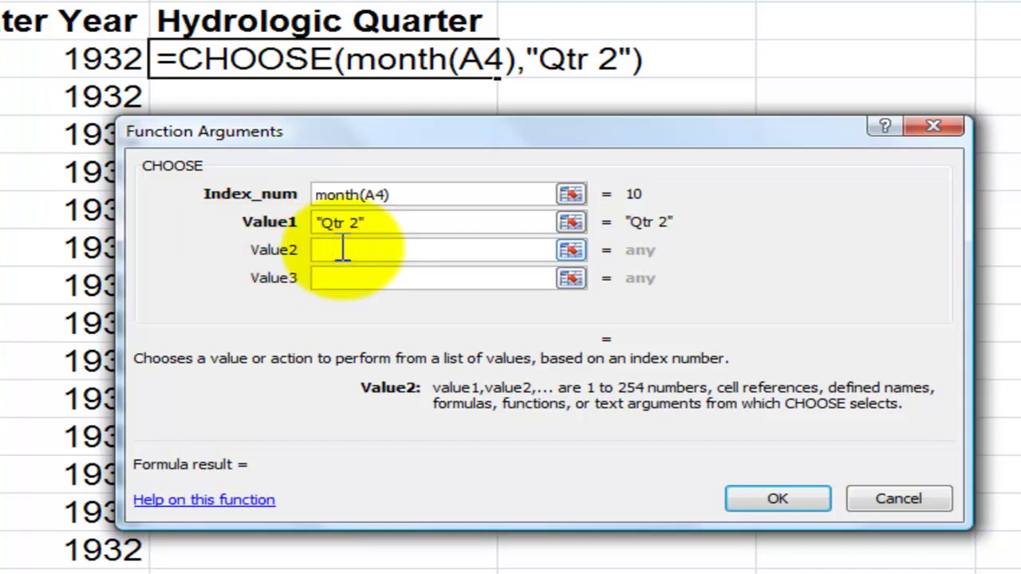
key("ctrl+v")
left_click(343, 278)
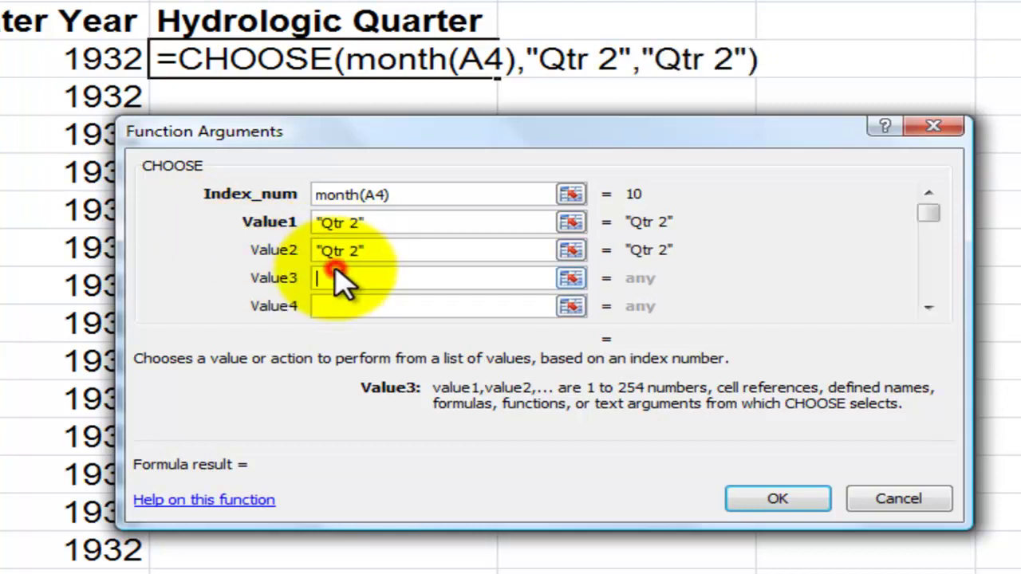
key("ctrl+v")
Set Value4, Value5 and Value6 of the CHOOSE function to "Qtr 3" for April through June
left_click(341, 303)
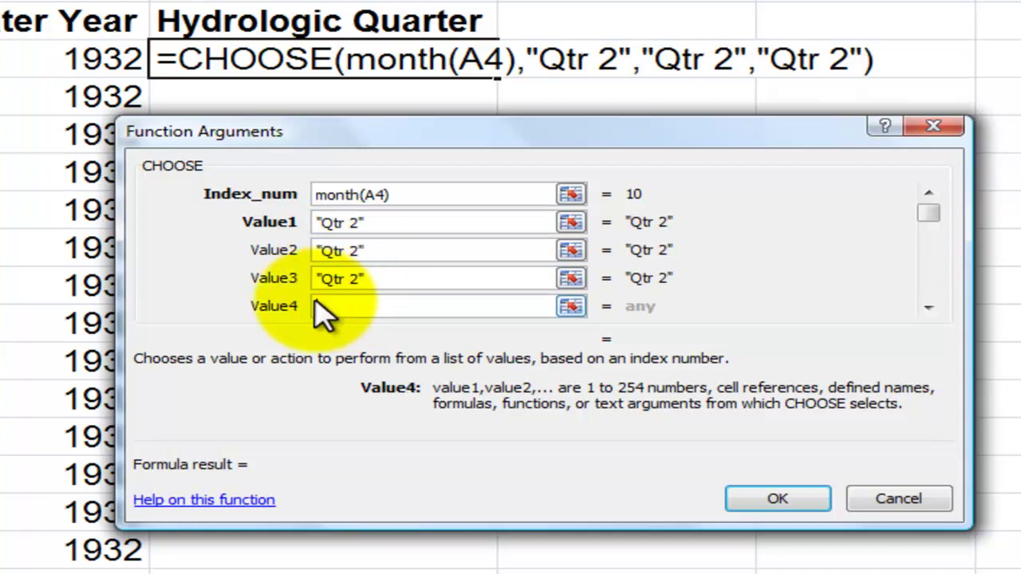
type("\"")
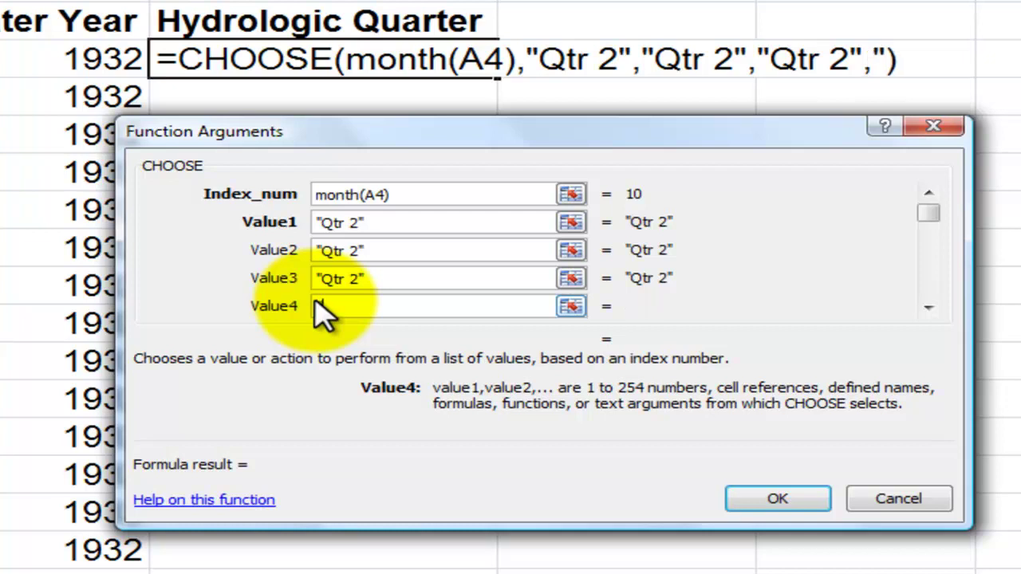
type("Qtr 3\"")
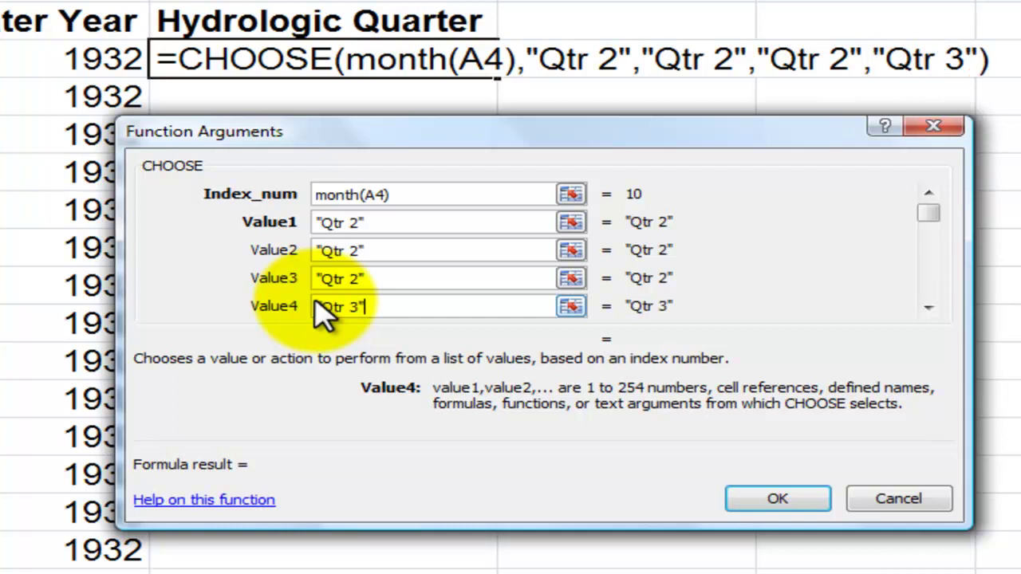
left_click_drag(400, 301, 223, 287)
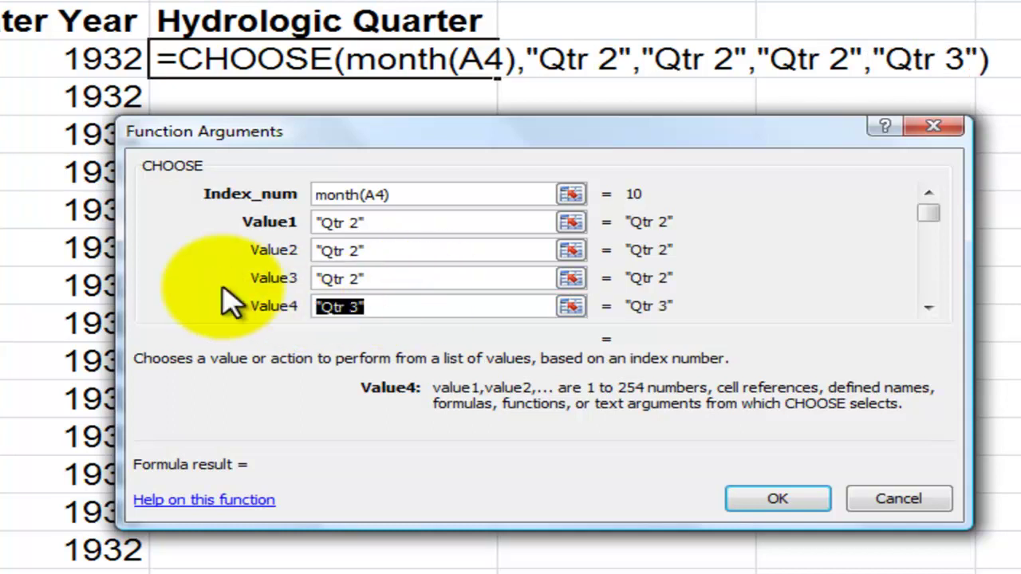
key("Tab")
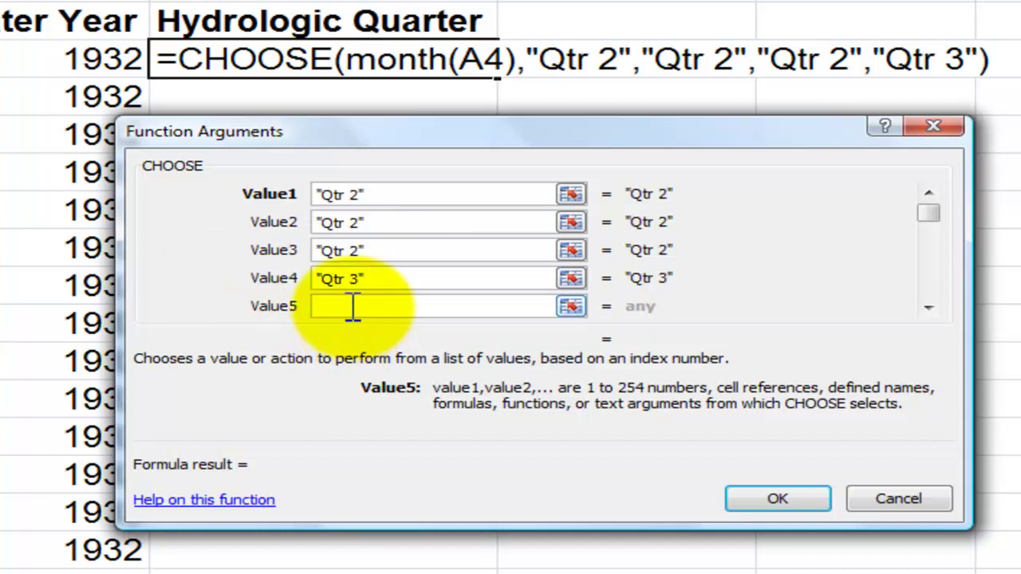
key("ctrl+v")
key("Tab")
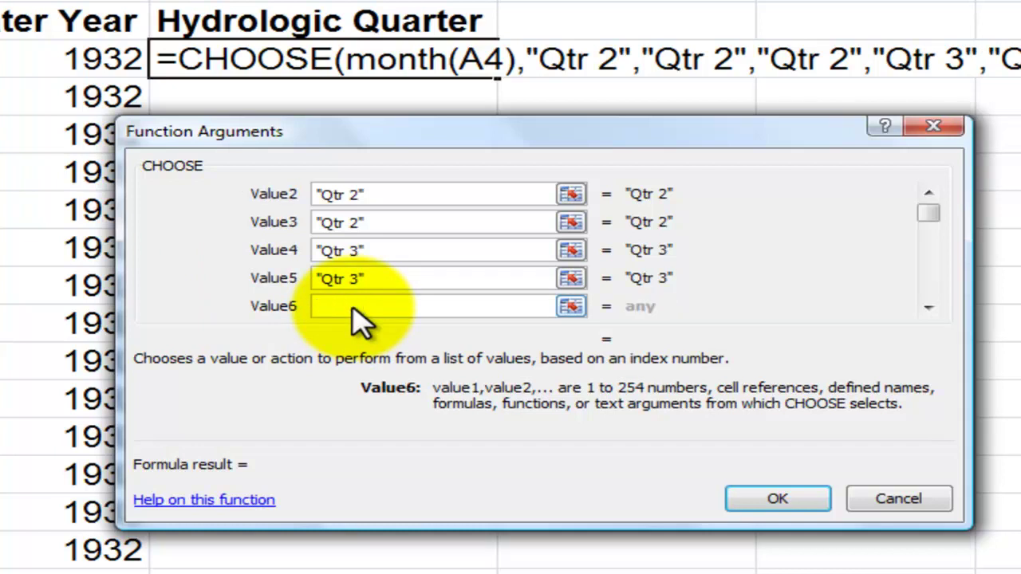
key("ctrl+v")
Set Value7, Value8 and Value9 of the CHOOSE function to "Qtr 4" for July through September
key("Tab")
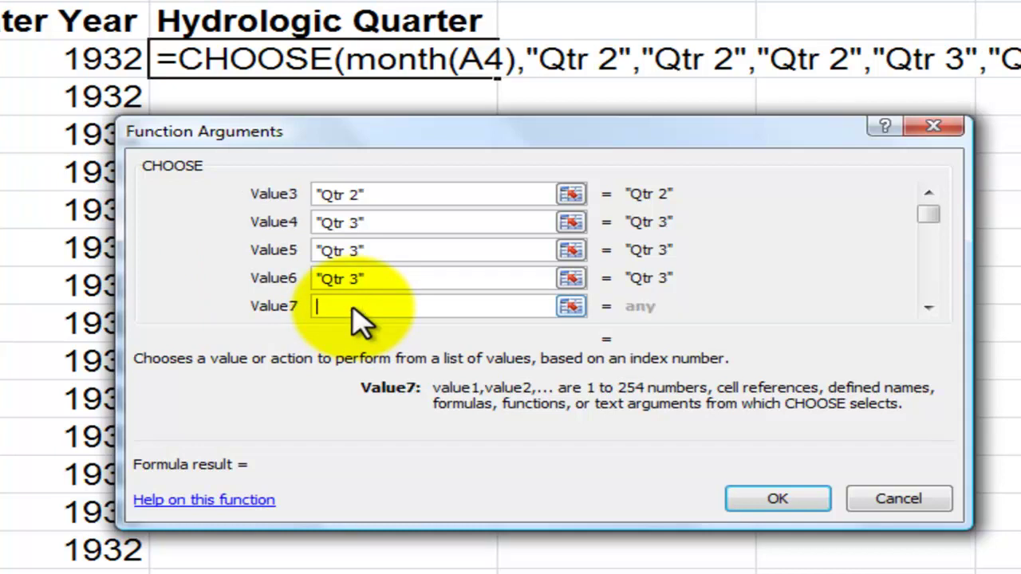
left_click(348, 306)
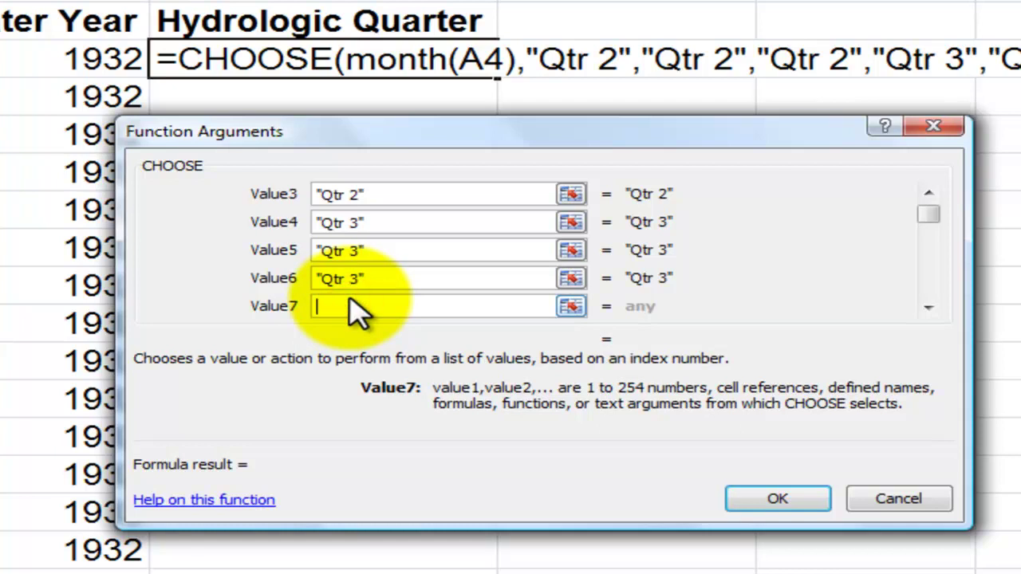
type("1")
key("BackSpace")
type("\"Qtr 4\"")
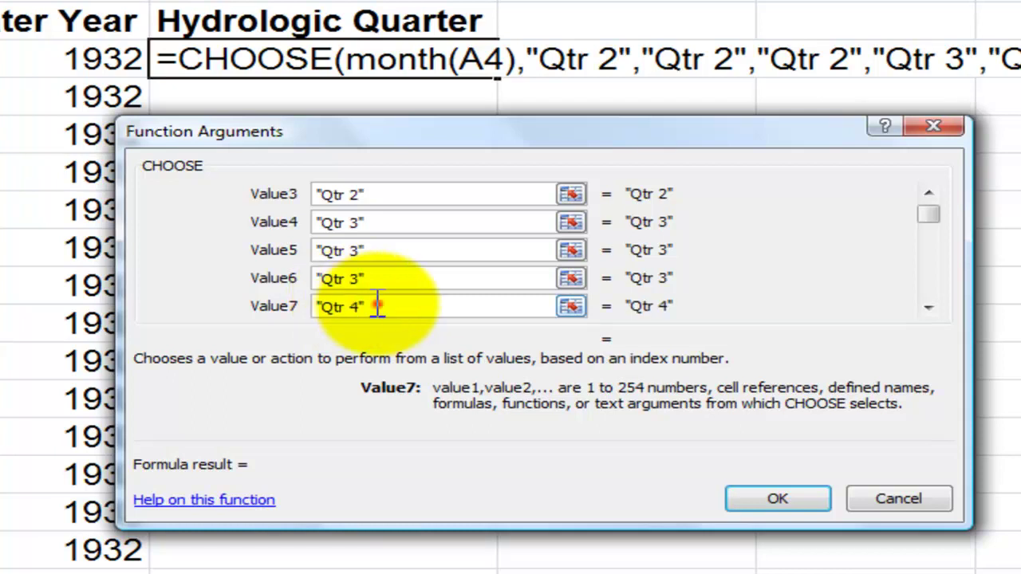
left_click_drag(375, 305, 155, 279)
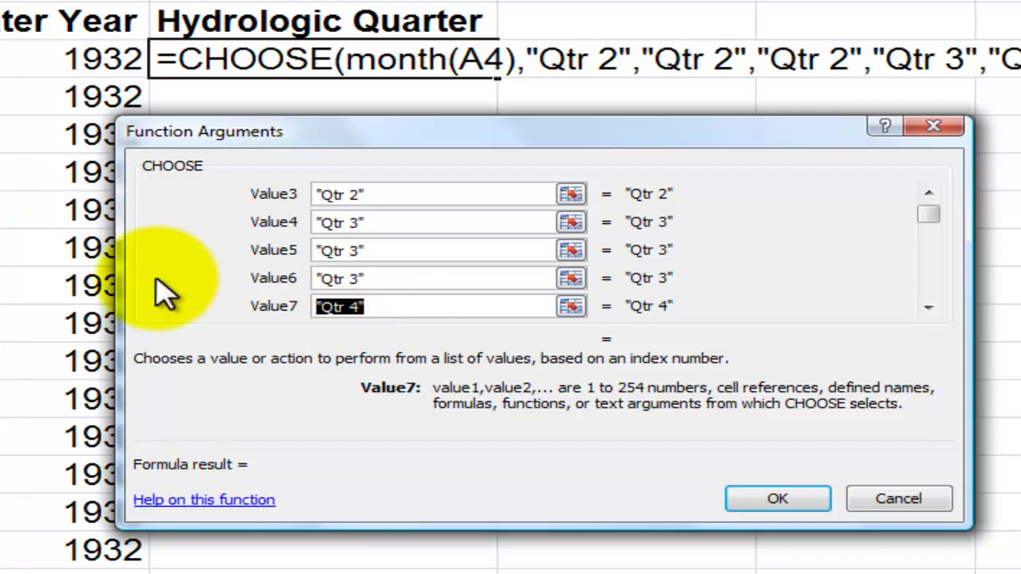
key("Tab")
key("ctrl+v")
key("Tab")
key("ctrl+v")
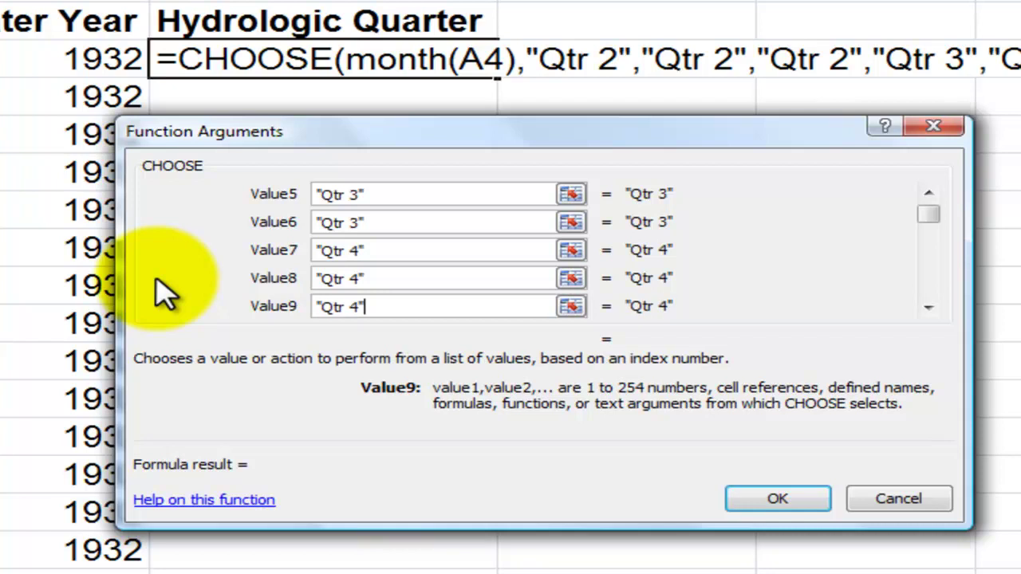
Set Value10, Value11 and Value12 to "Qtr 1" for October through December and complete the CHOOSE formula
key("Tab")
left_click(330, 308)
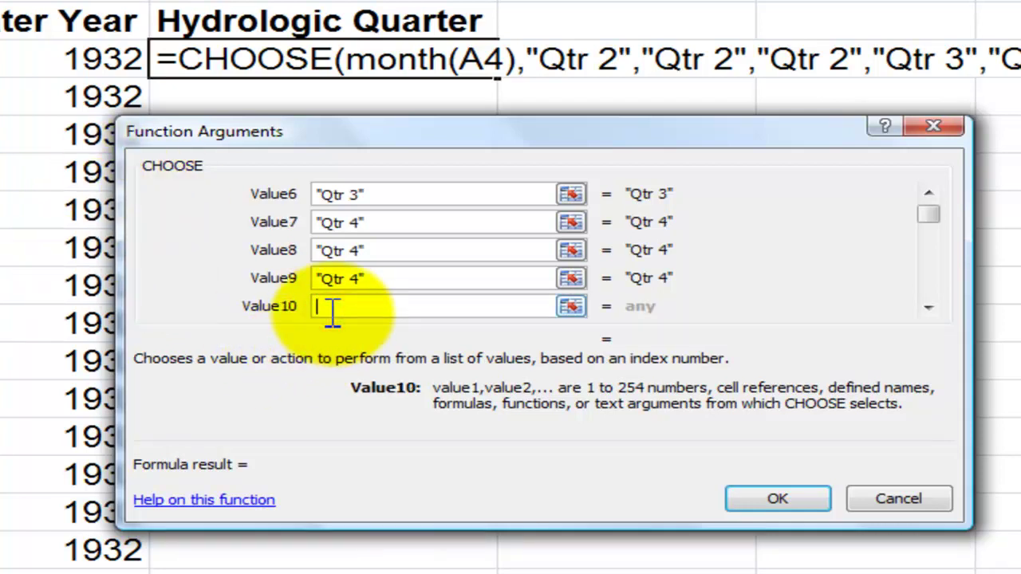
type("\"Qtr 1\"")
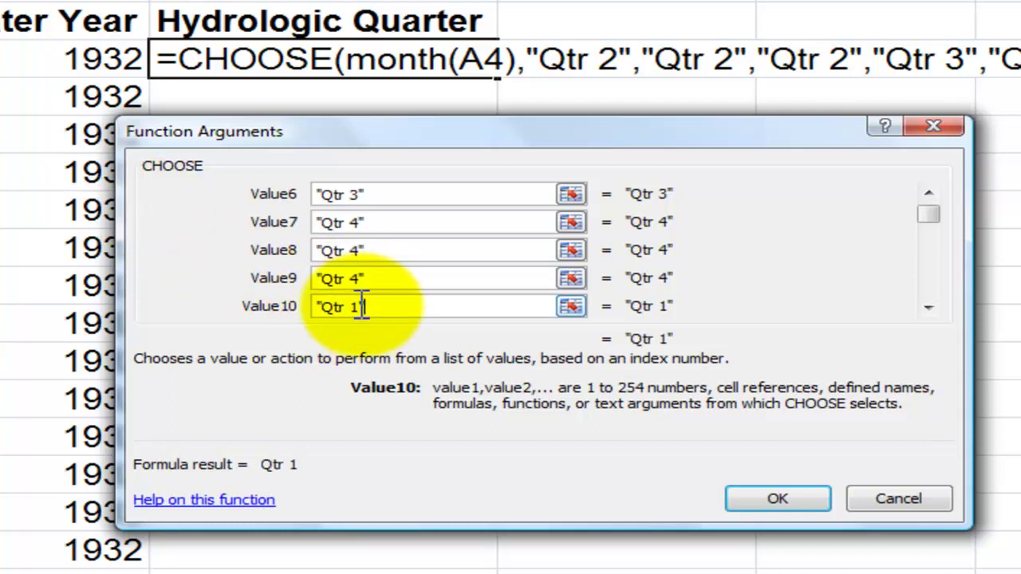
left_click_drag(361, 307, 285, 299)
key("ctrl+c")
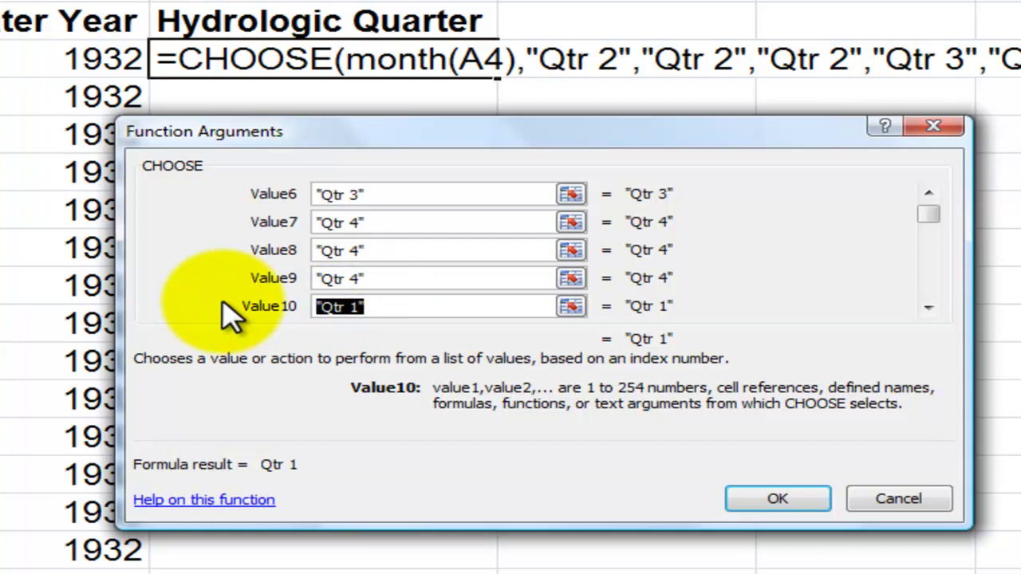
key("Tab")
key("ctrl+v")
key("Tab")
key("ctrl+v")
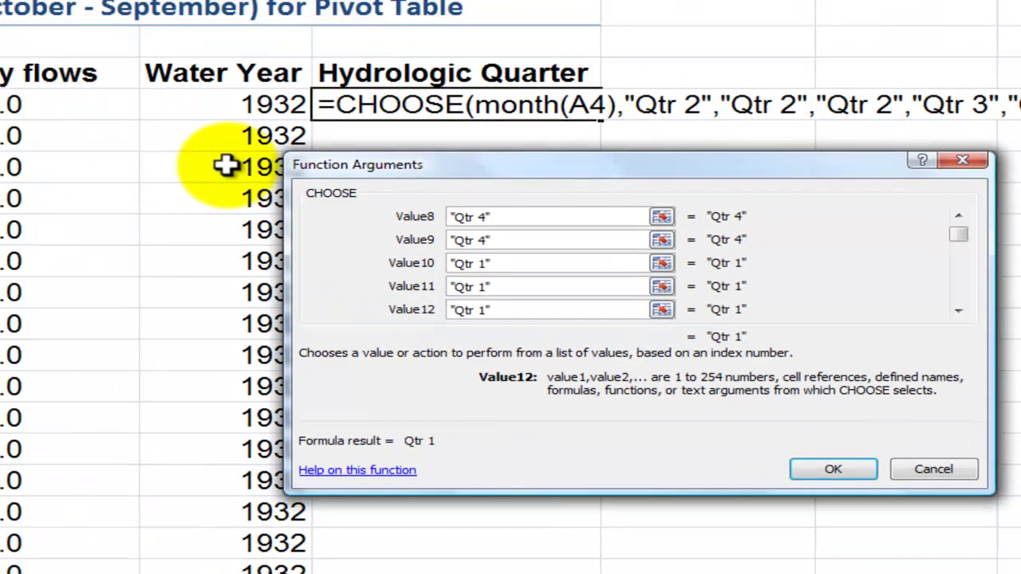
left_click(833, 468)
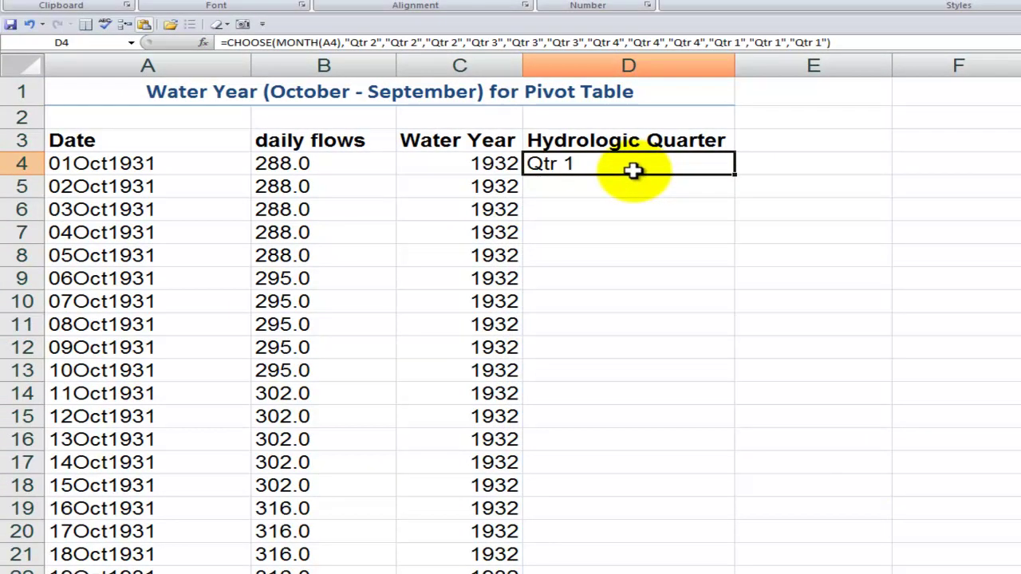
Check the first row's date, water year and quarter, and fill the D4 formula down the Hydrologic Quarter column
left_click(475, 163)
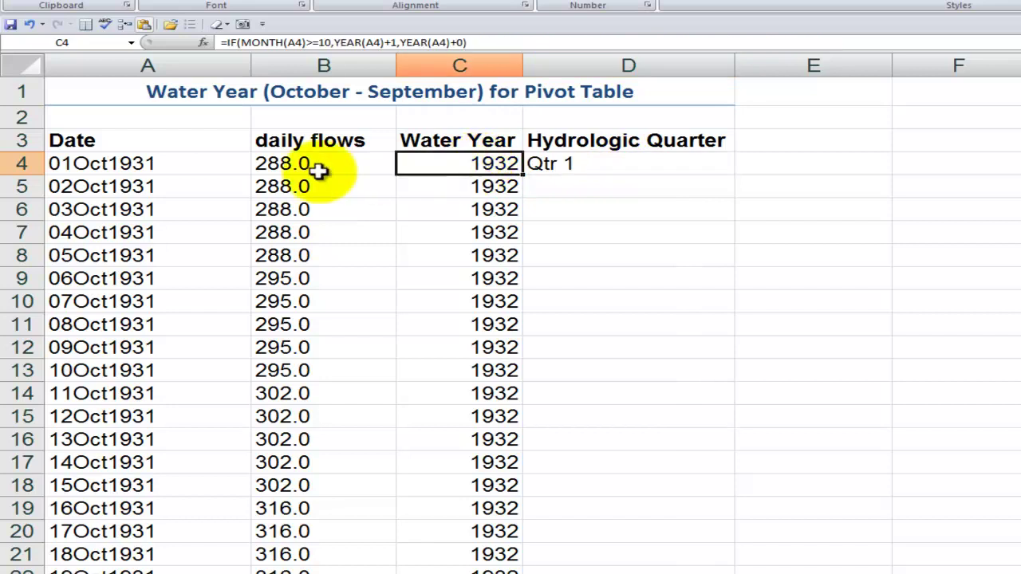
left_click(193, 167)
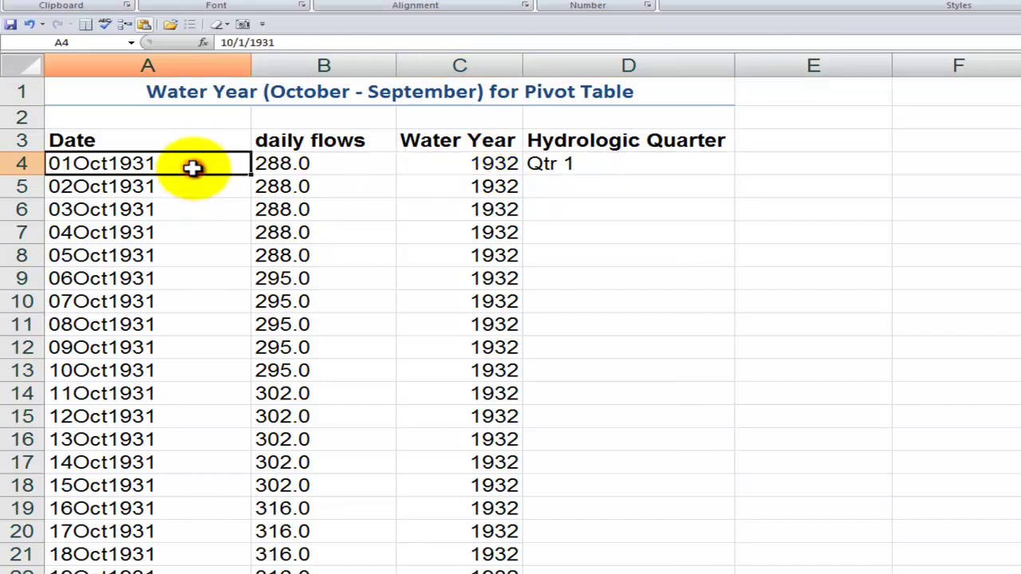
left_click(558, 164)
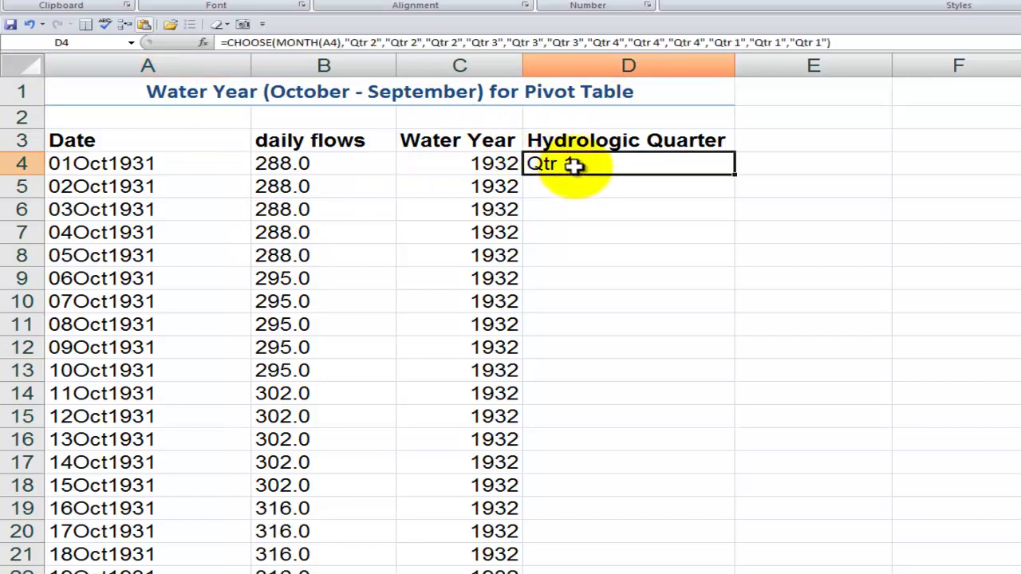
double_click(733, 174)
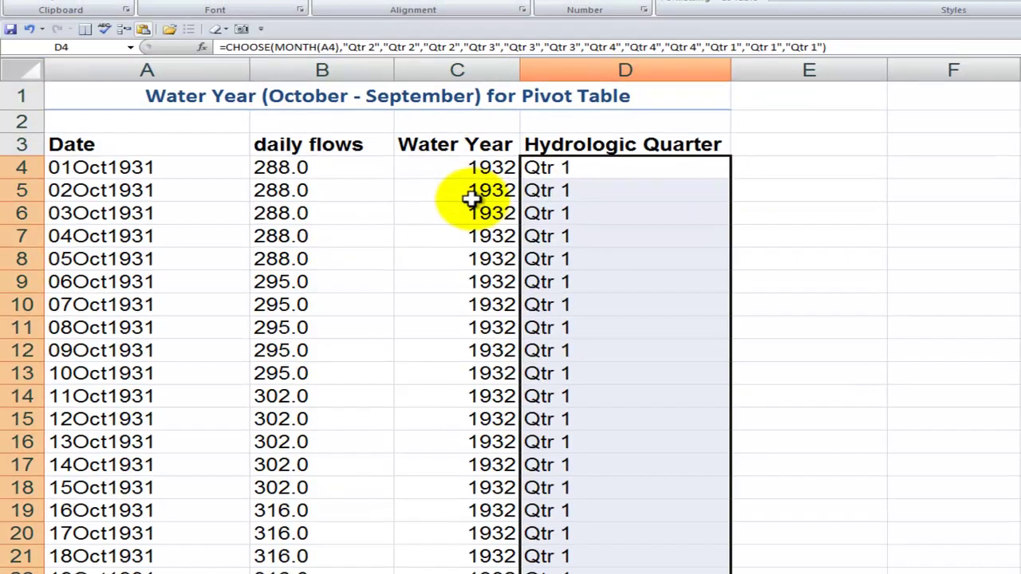
Create a pivot table from 'Original flow data'!$A$3:$D$27397, placed on the existing worksheet at cell E5
left_click(474, 193)
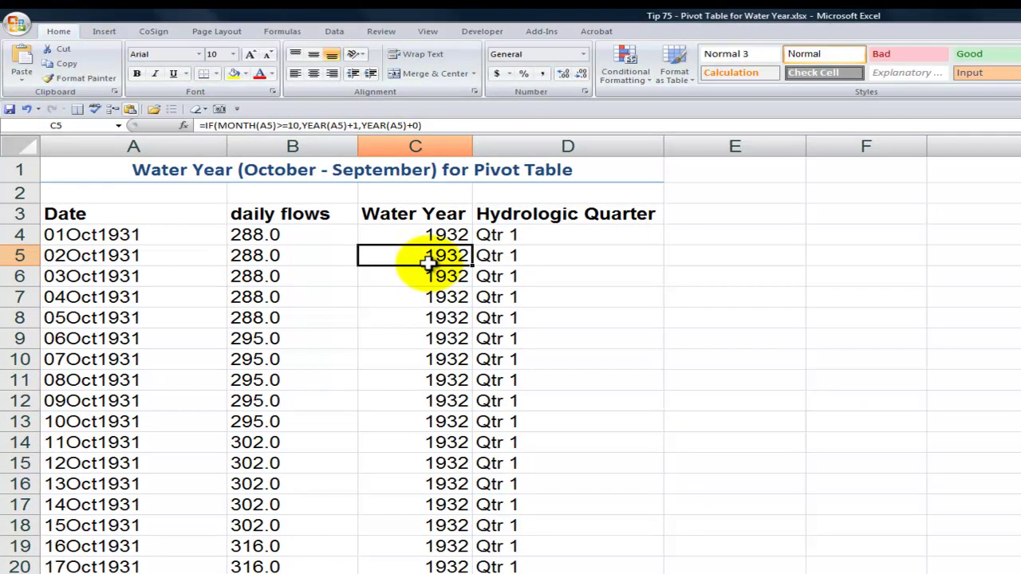
left_click(106, 33)
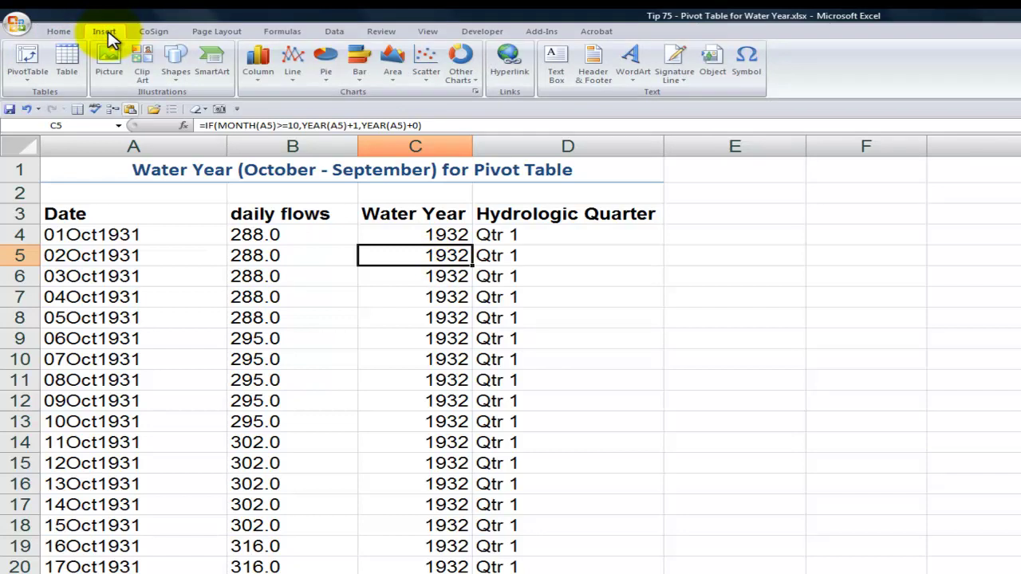
left_click(29, 64)
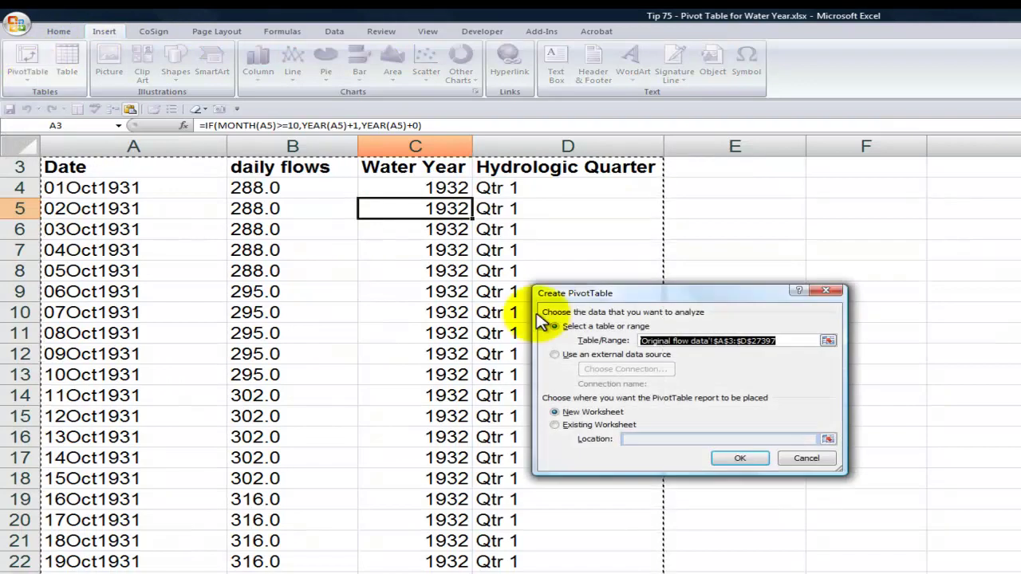
left_click(555, 425)
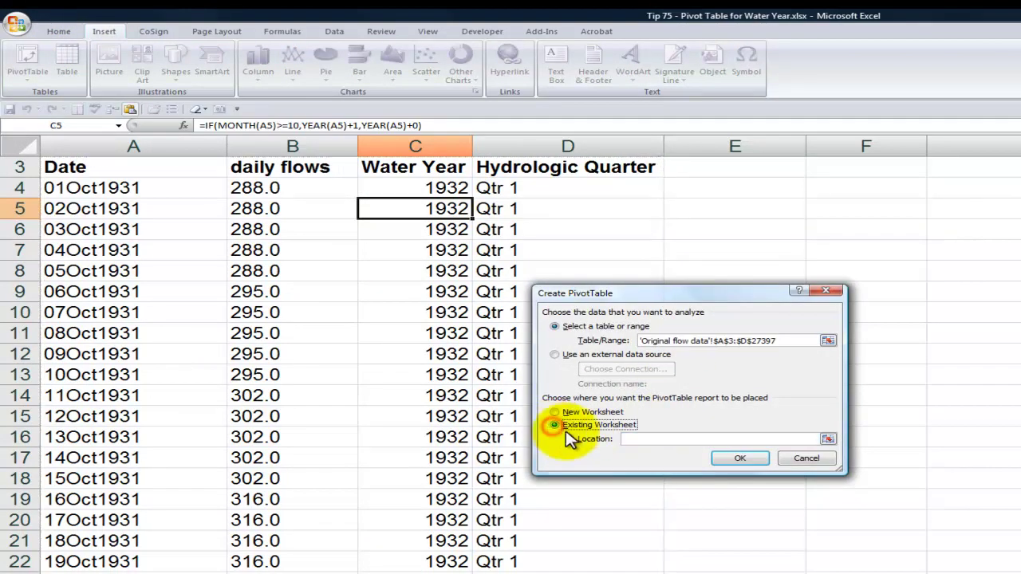
left_click(638, 440)
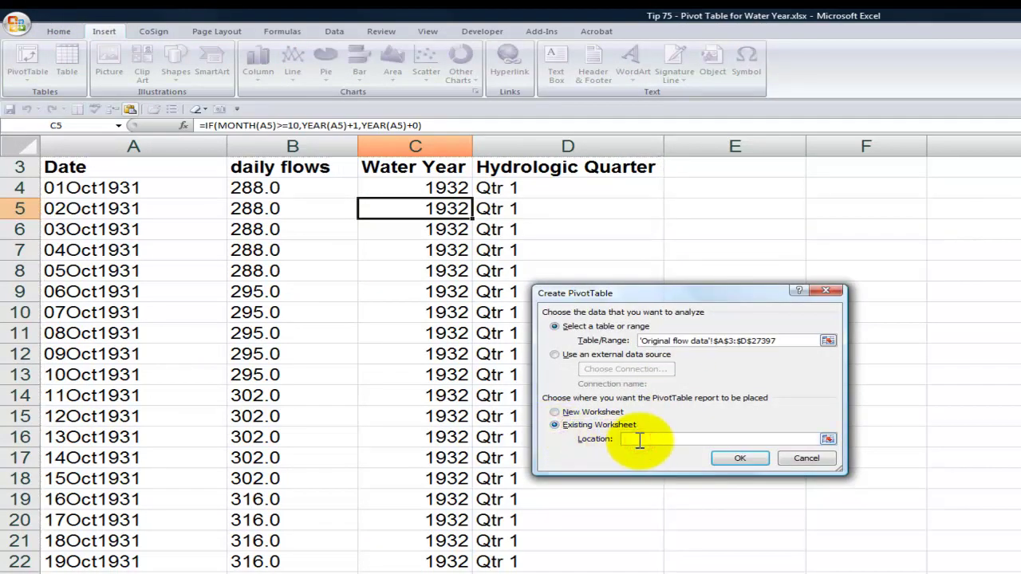
left_click(709, 211)
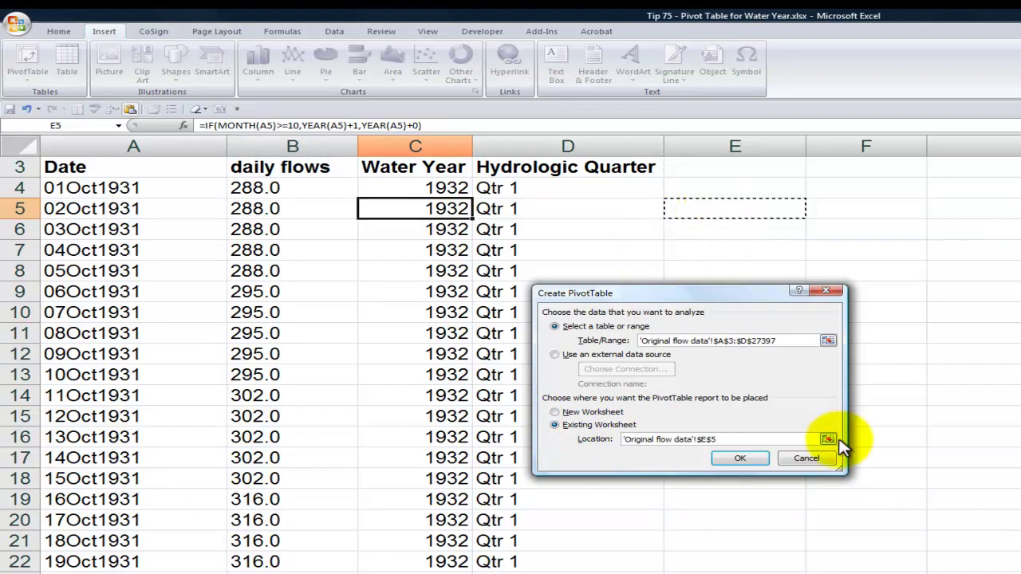
left_click(741, 460)
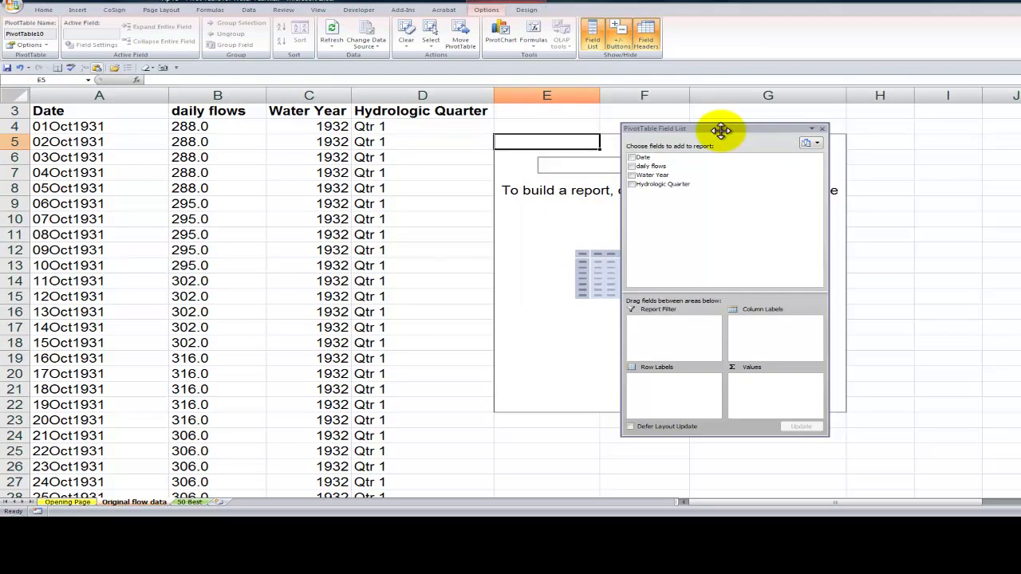
Add the Date field to the pivot table's row labels and group the dates by Months and Years
left_click_drag(720, 130, 905, 121)
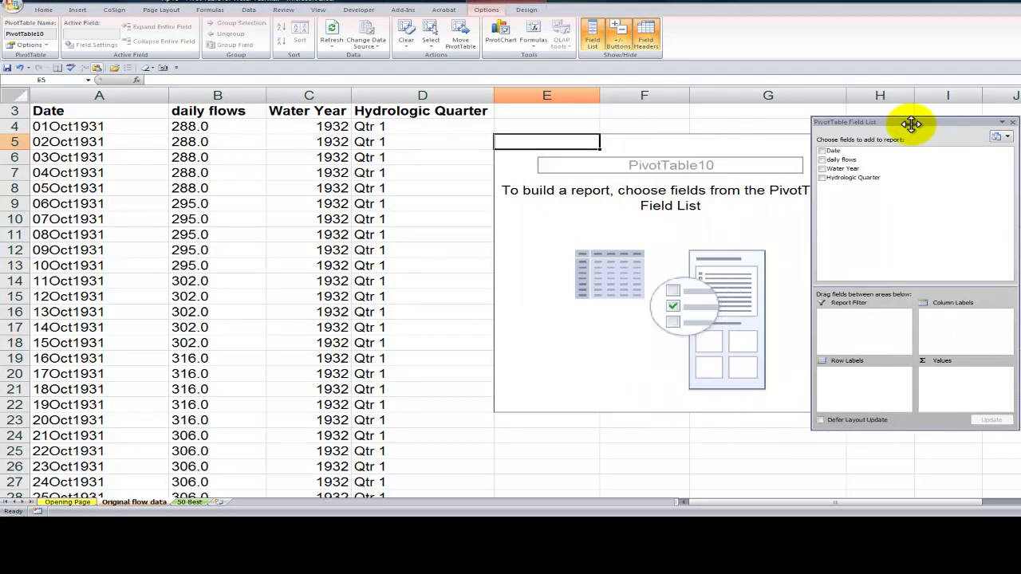
left_click(821, 152)
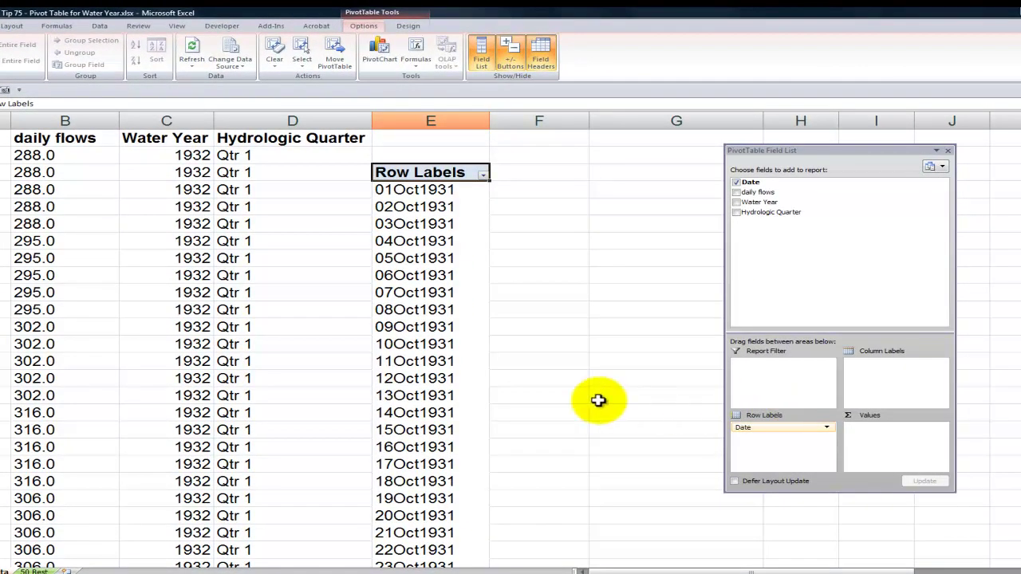
left_click(431, 240)
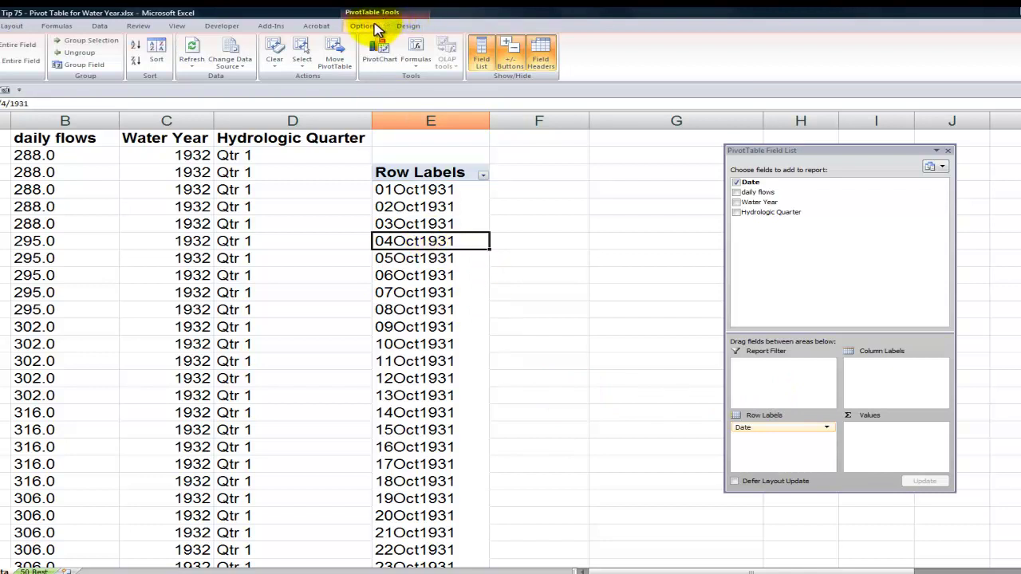
left_click(90, 68)
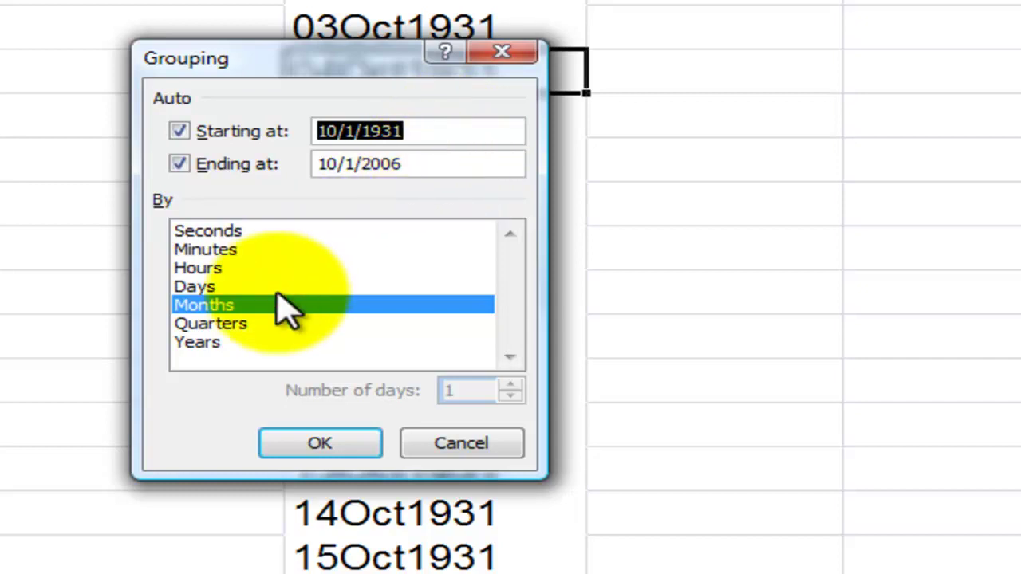
left_click(223, 343)
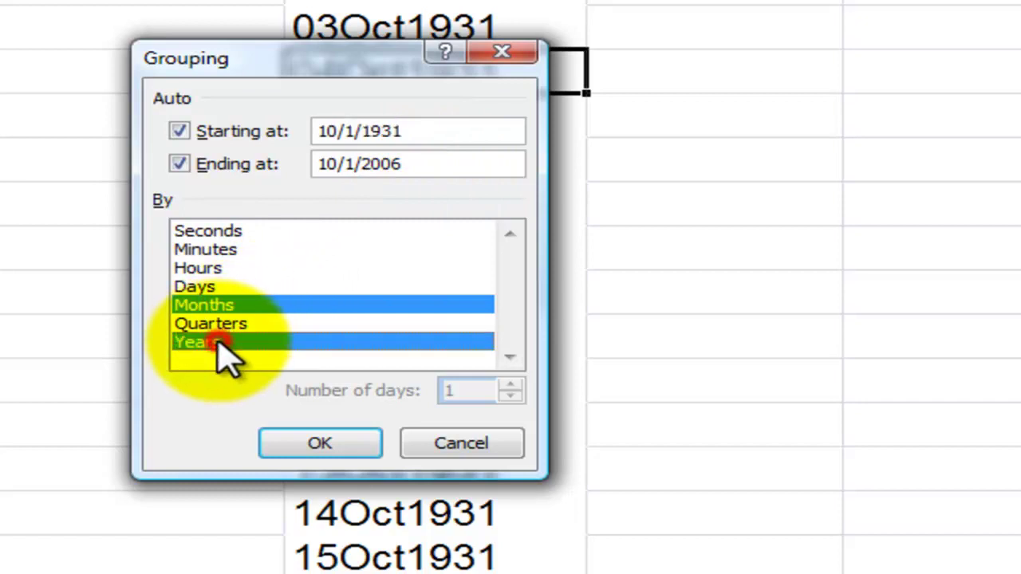
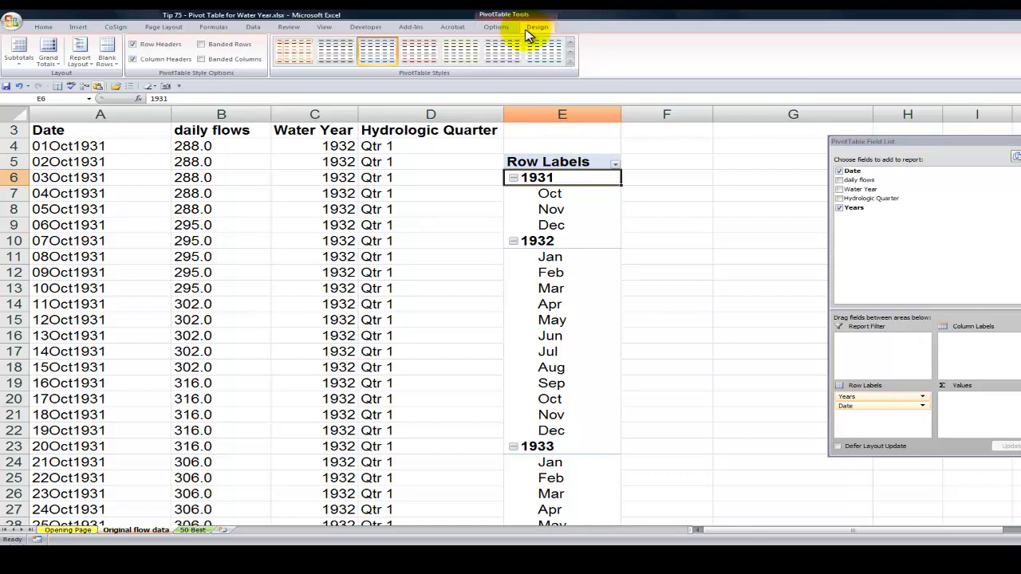
Show the pivot table in tabular form and add the daily flows field to its values
left_click(86, 65)
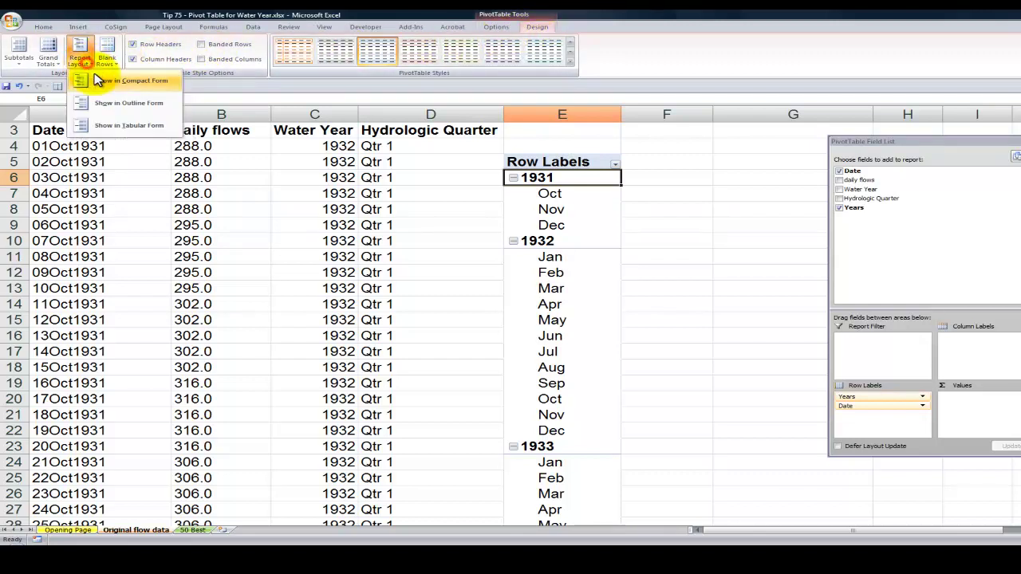
left_click(130, 126)
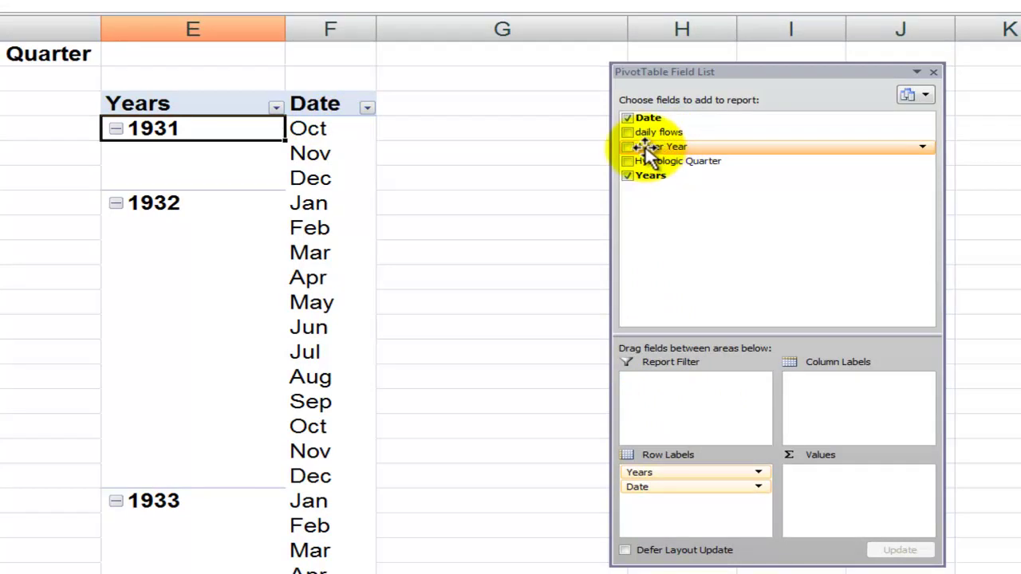
left_click_drag(638, 134, 861, 479)
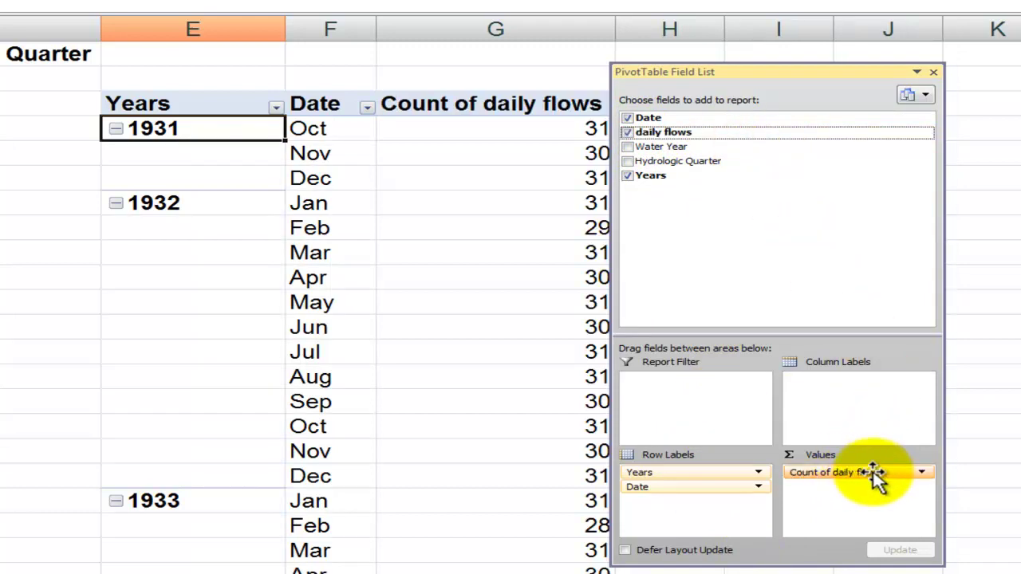
Summarize the daily flows values by Average
left_click(548, 252)
right_click(548, 252)
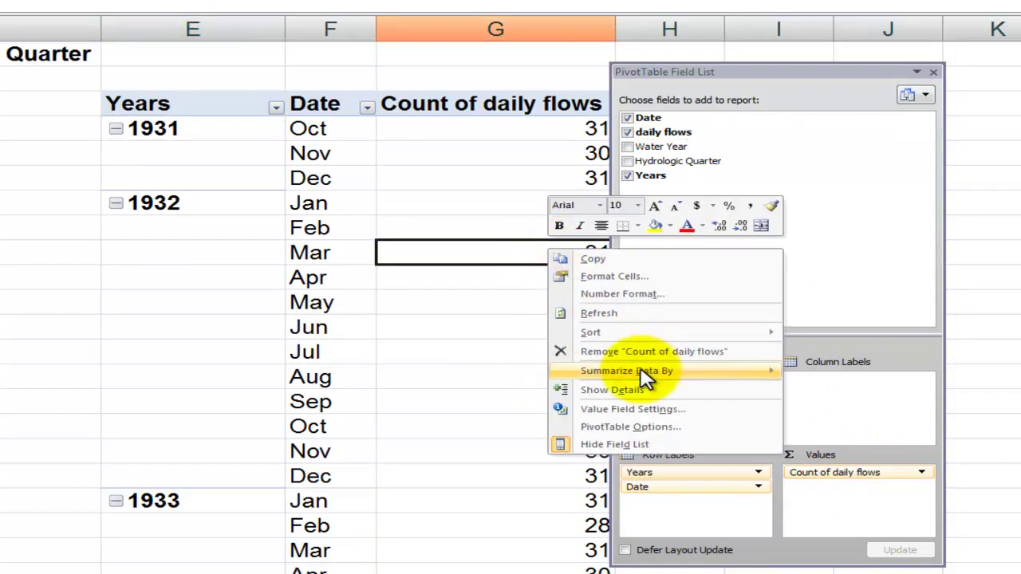
mouse_move(638, 371)
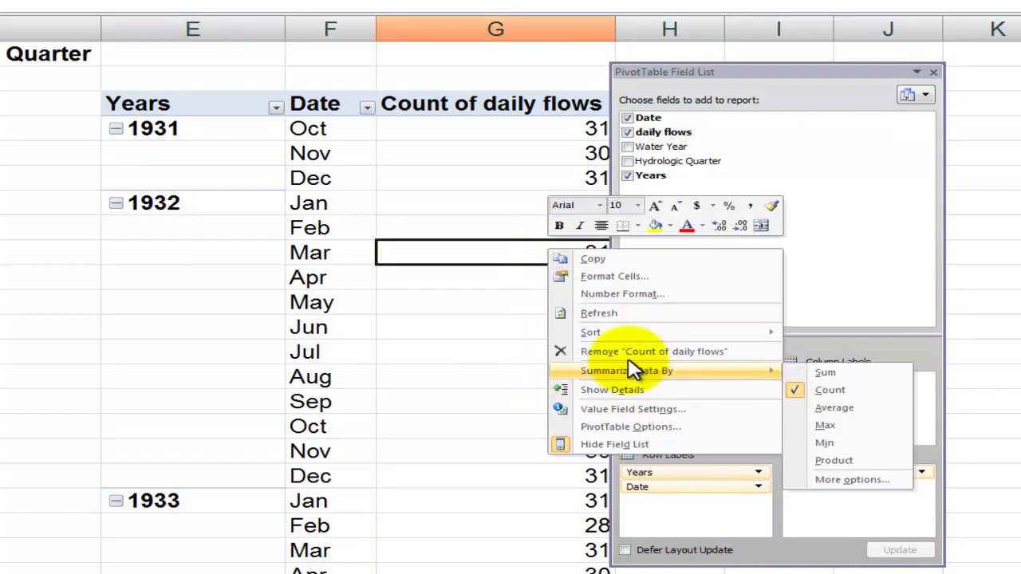
left_click(833, 408)
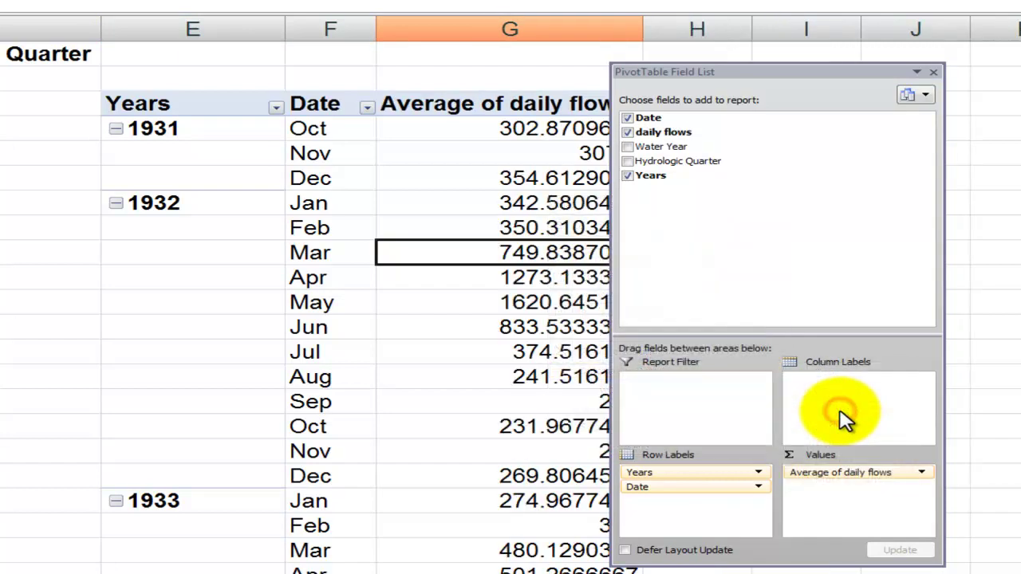
Format the Average of daily flows field as Number with 0 decimal places
right_click(545, 210)
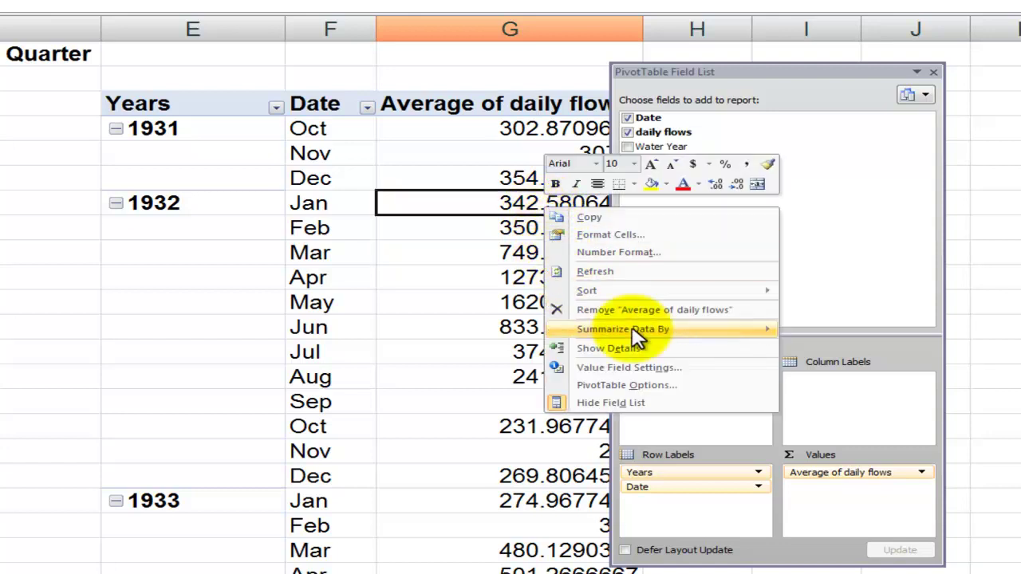
left_click(627, 370)
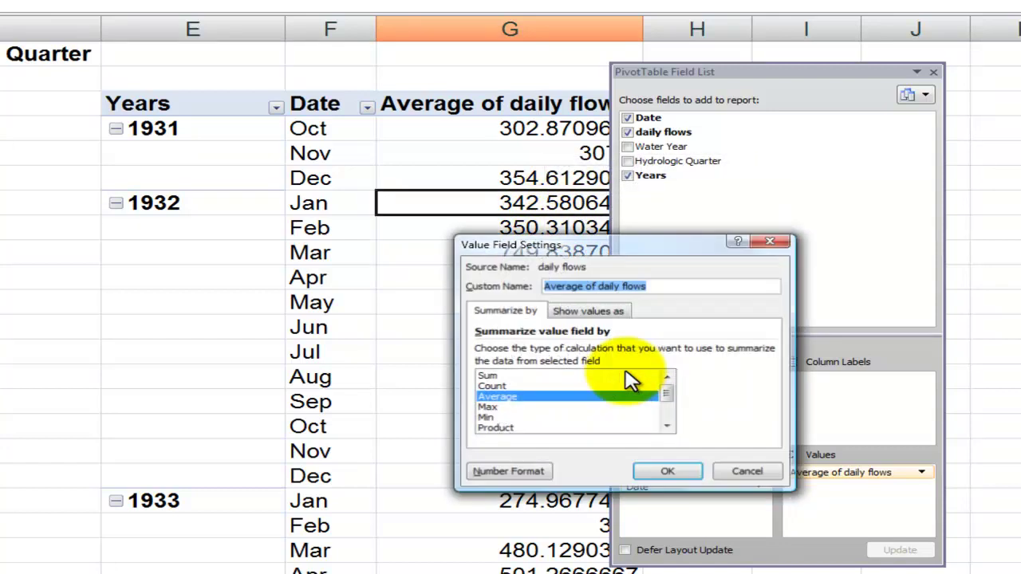
left_click(488, 470)
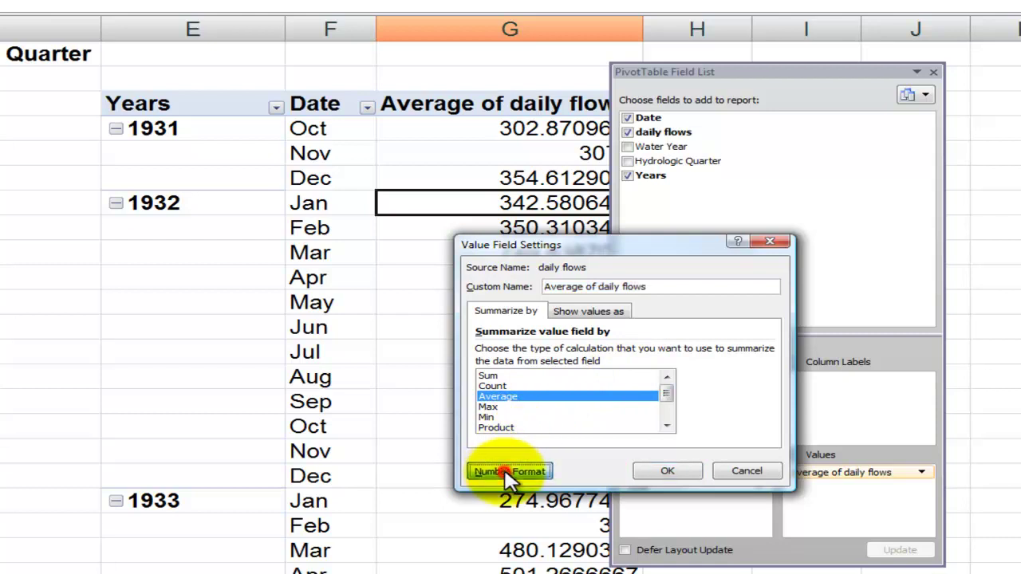
left_click(416, 259)
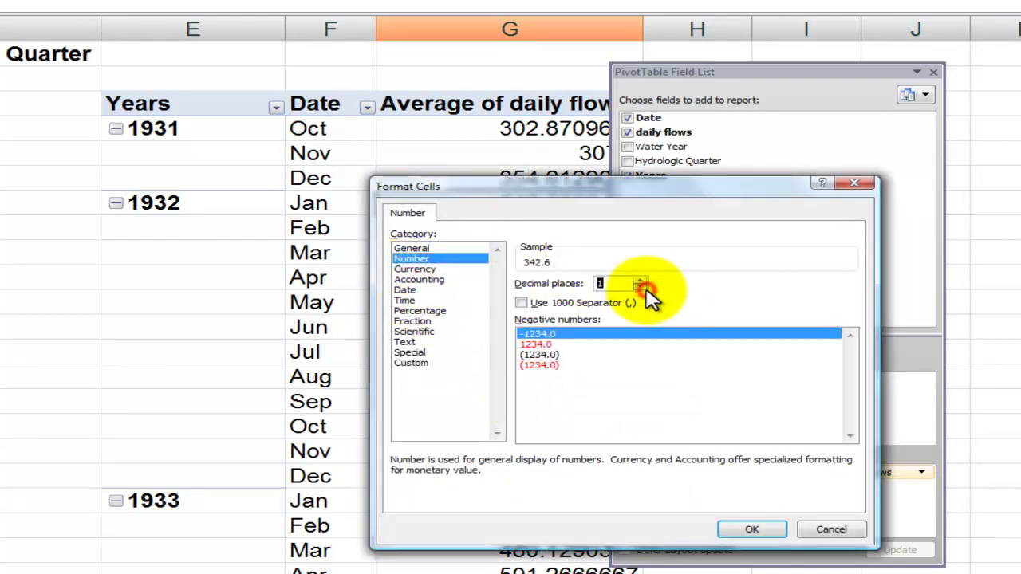
left_click(746, 530)
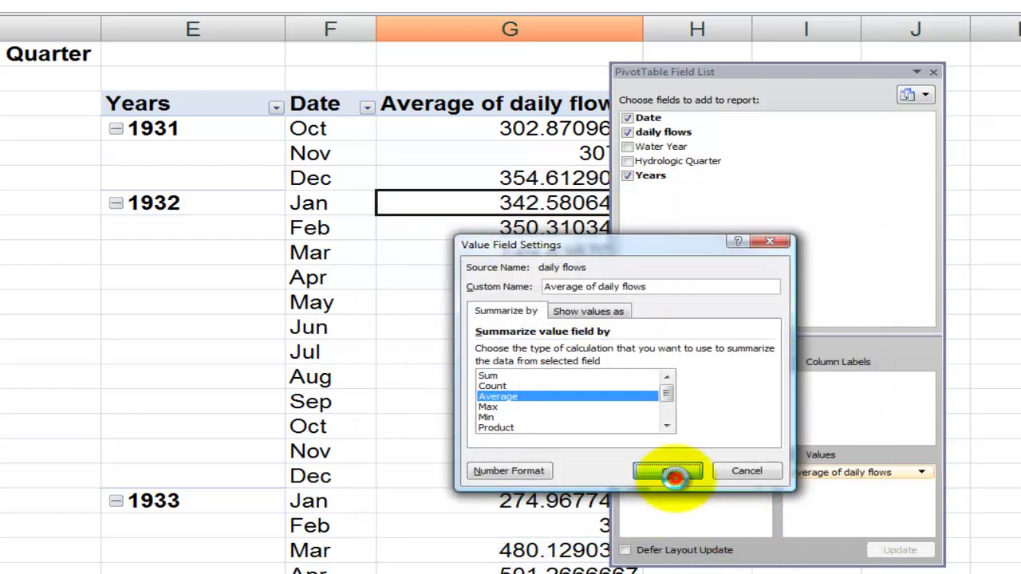
left_click(670, 472)
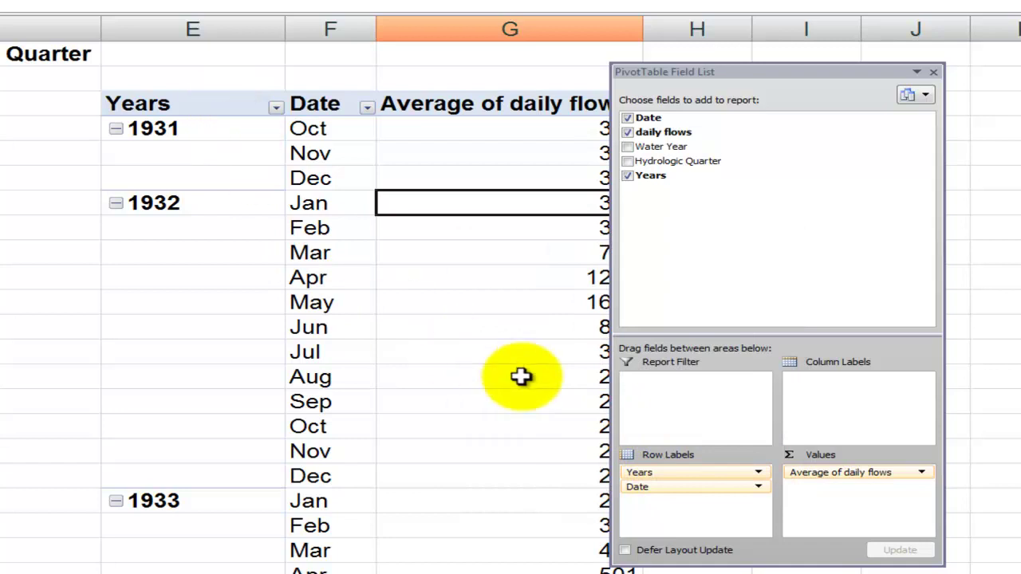
Replace Years with Water Year in the row labels and insert Hydrologic Quarter between Water Year and Date
left_click_drag(679, 479, 497, 456)
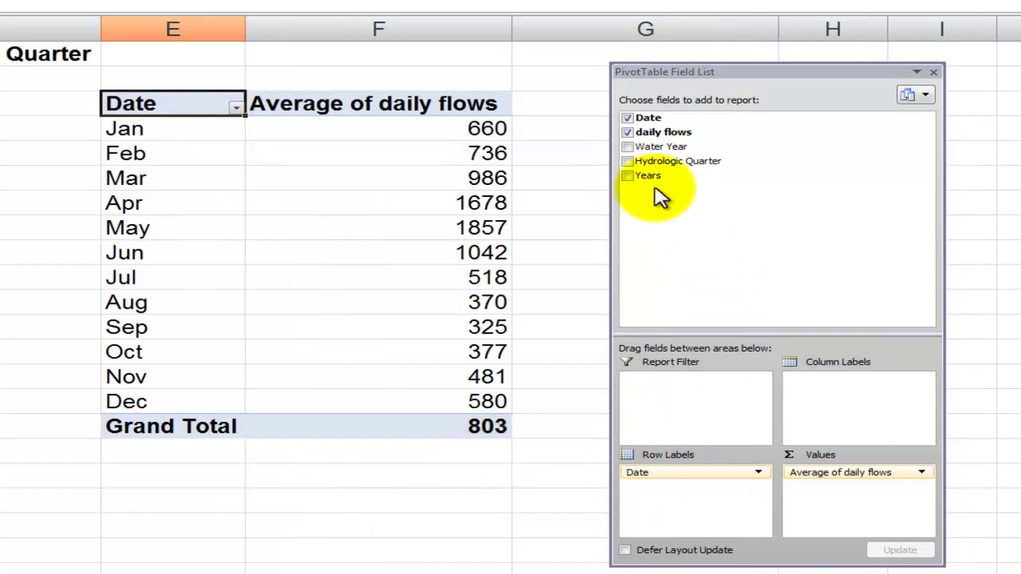
left_click(629, 147)
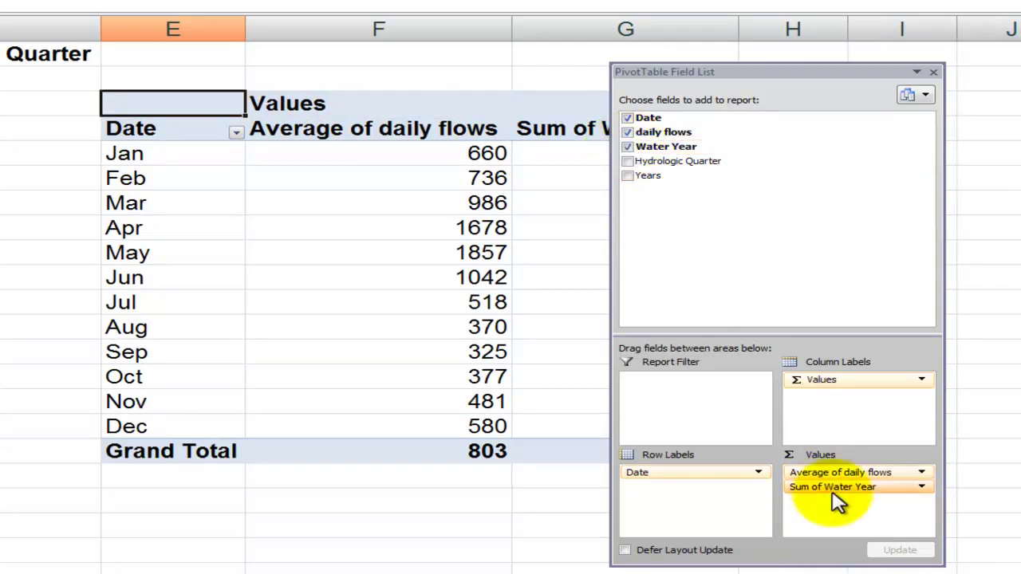
left_click_drag(844, 495, 674, 474)
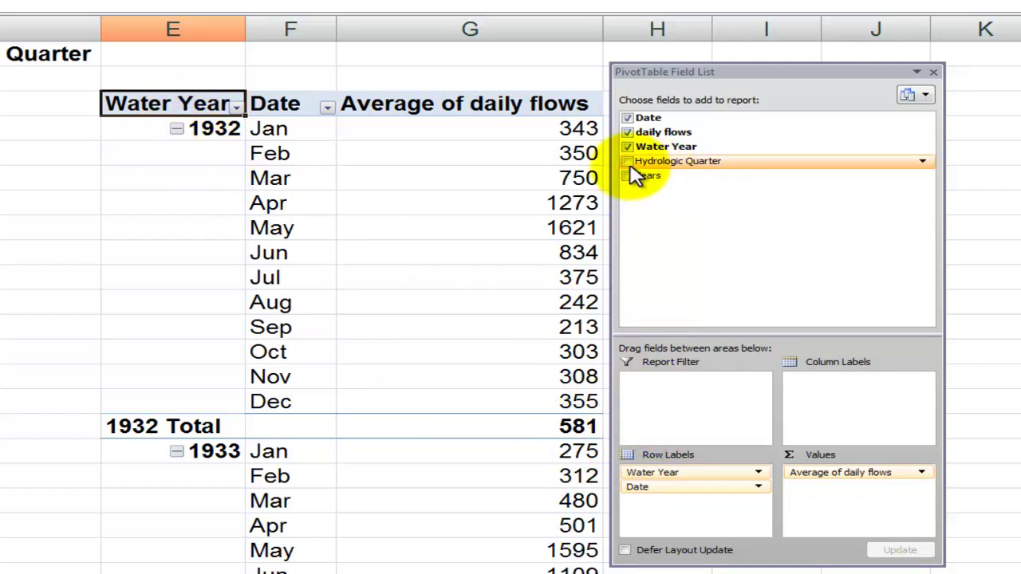
left_click_drag(630, 169, 665, 481)
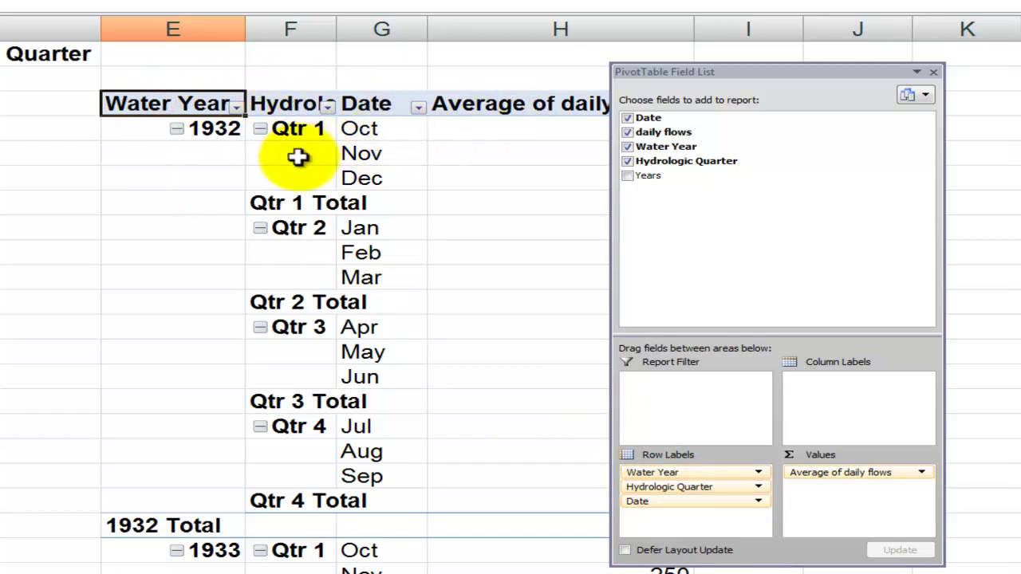
Turn off all subtotals in the water-year pivot table
left_click(291, 203)
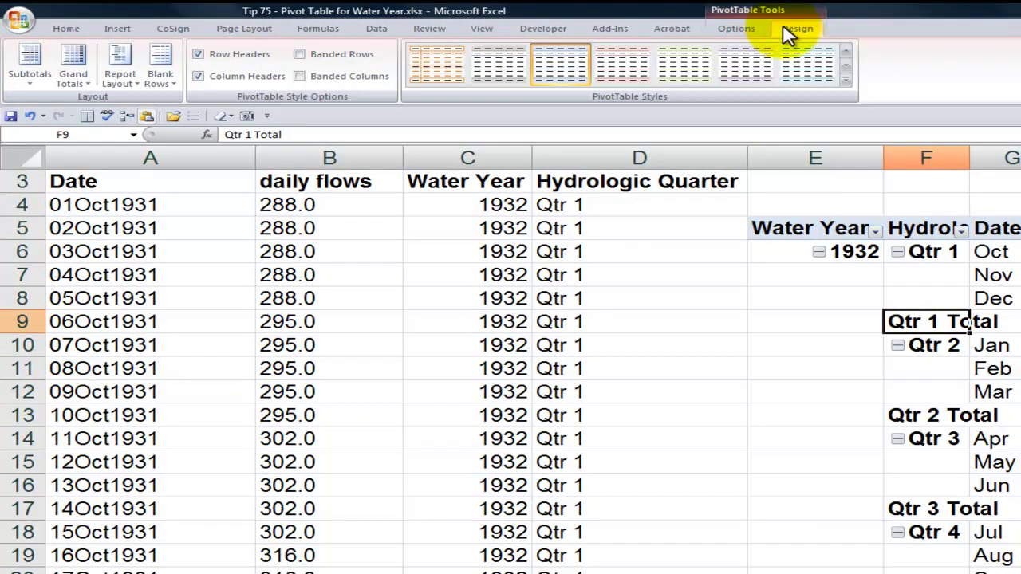
left_click(31, 79)
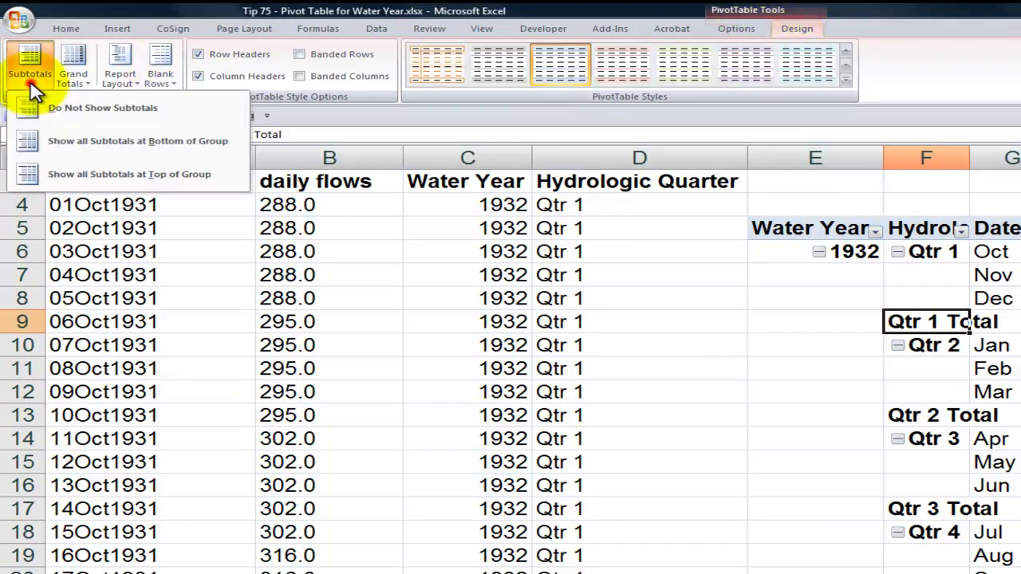
left_click(54, 115)
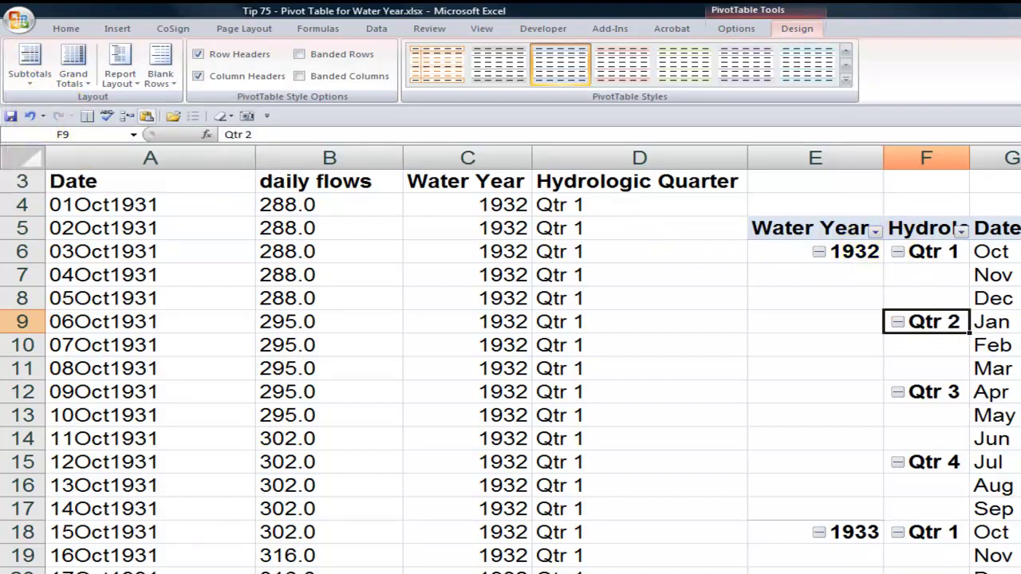
Rename the Date row field of the water-year pivot table as Month
key("Right")
key("Right")
key("Up")
key("Up")
key("Up")
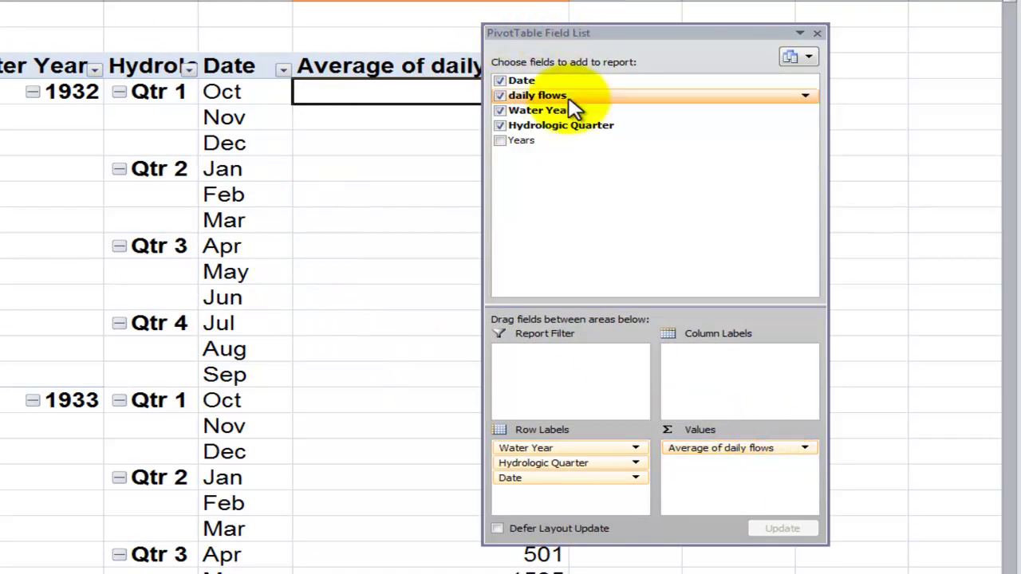
left_click(541, 479)
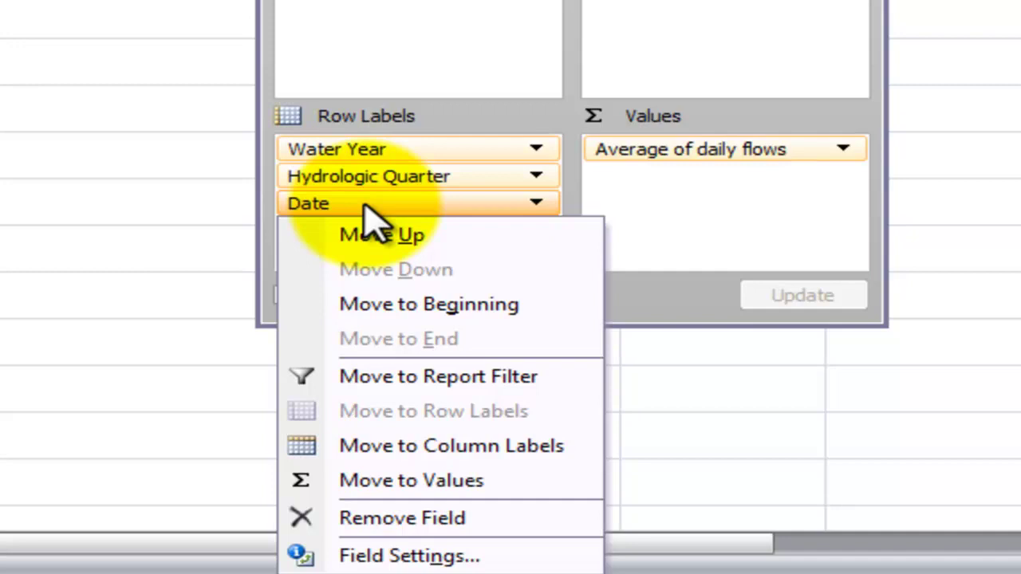
left_click(409, 555)
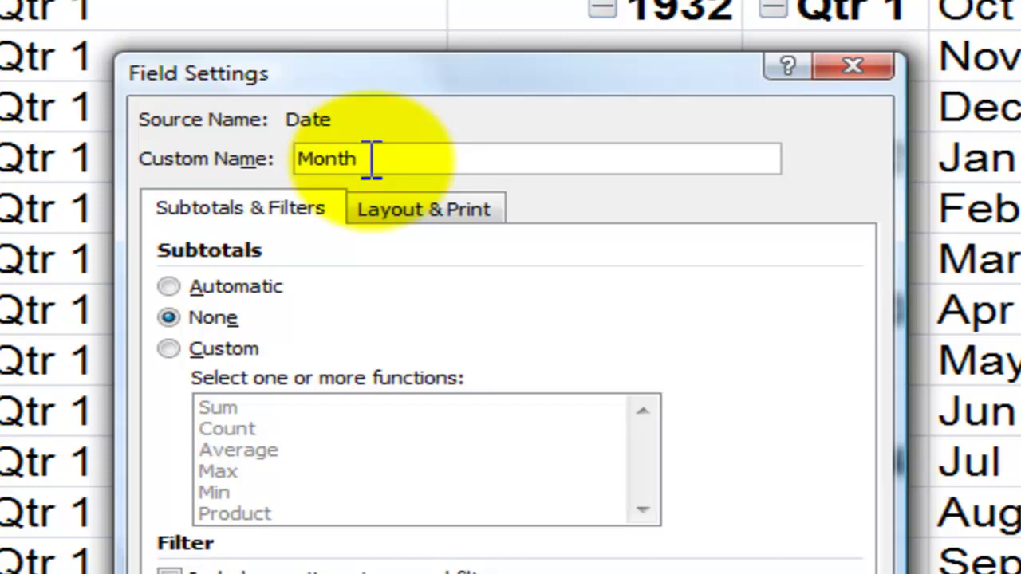
left_click(701, 573)
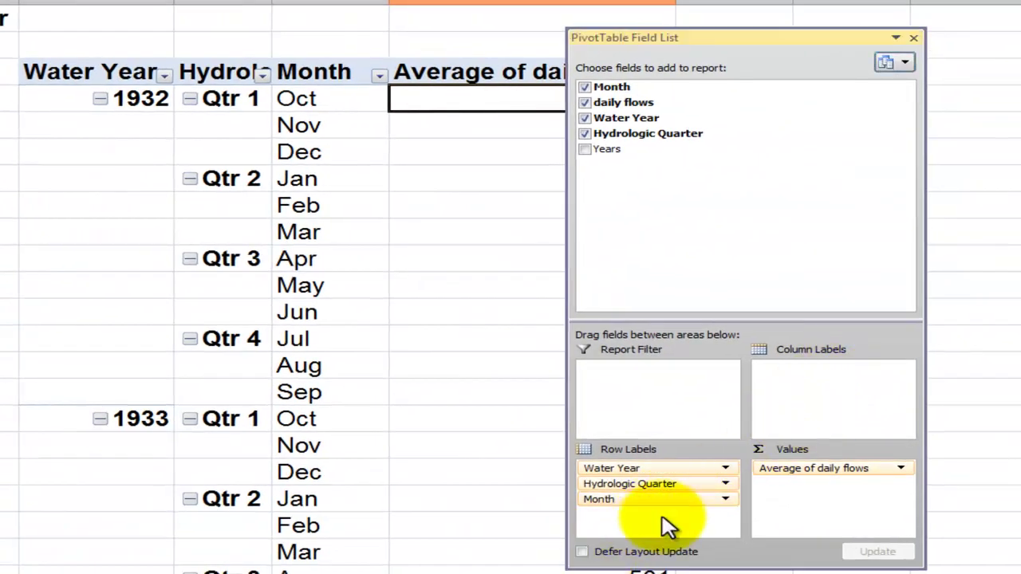
Move the Month field from the row labels to the column labels and autofit the Water Year column's width
left_click_drag(667, 499, 873, 386)
left_click(746, 38)
left_click_drag(747, 38, 701, 36)
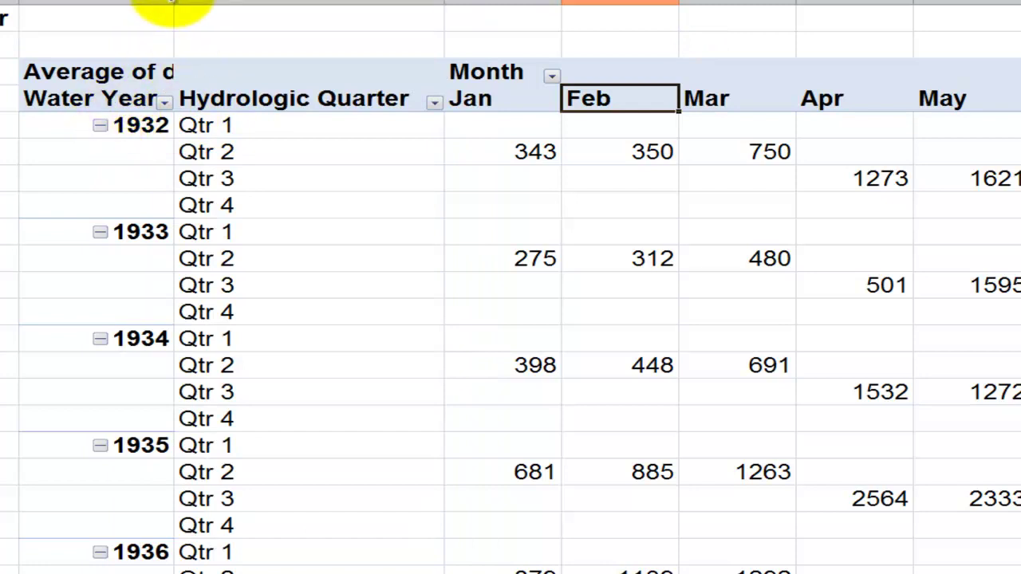
double_click(174, 2)
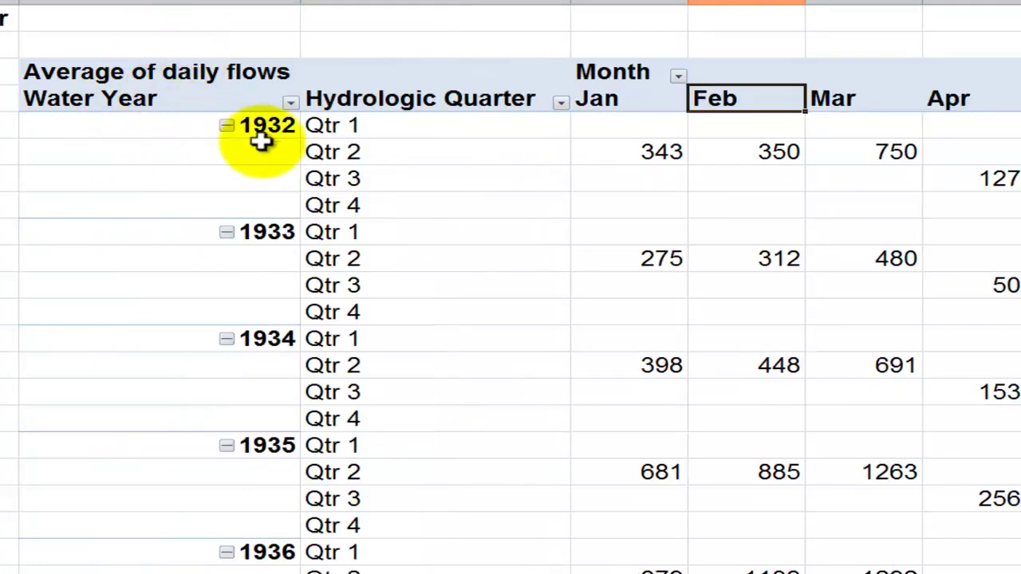
Examine the monthly average flows across the 1932 Qtr 1 row of the pivot table, from January through the year-end months
left_click(432, 123)
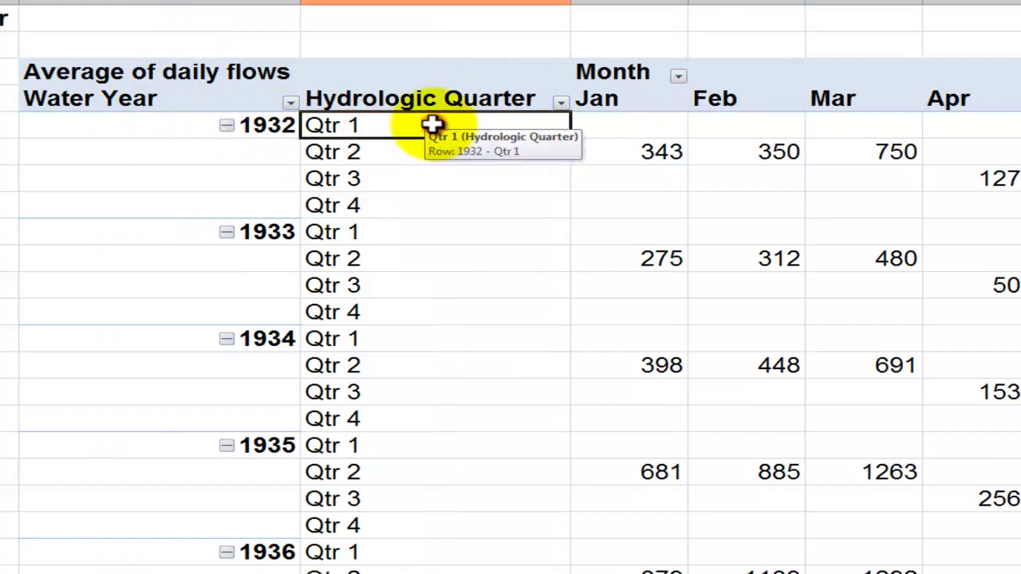
key("Right")
key("Right")
key("Right")
key("Right")
key("Right")
key("Right")
key("Right")
key("Right")
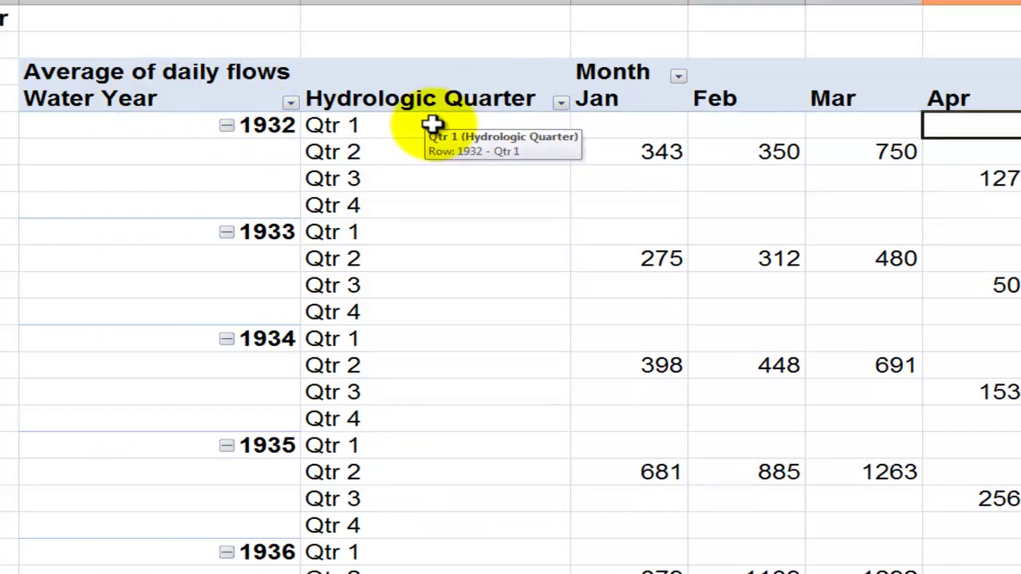
key("Right")
key("Right")
key("Right")
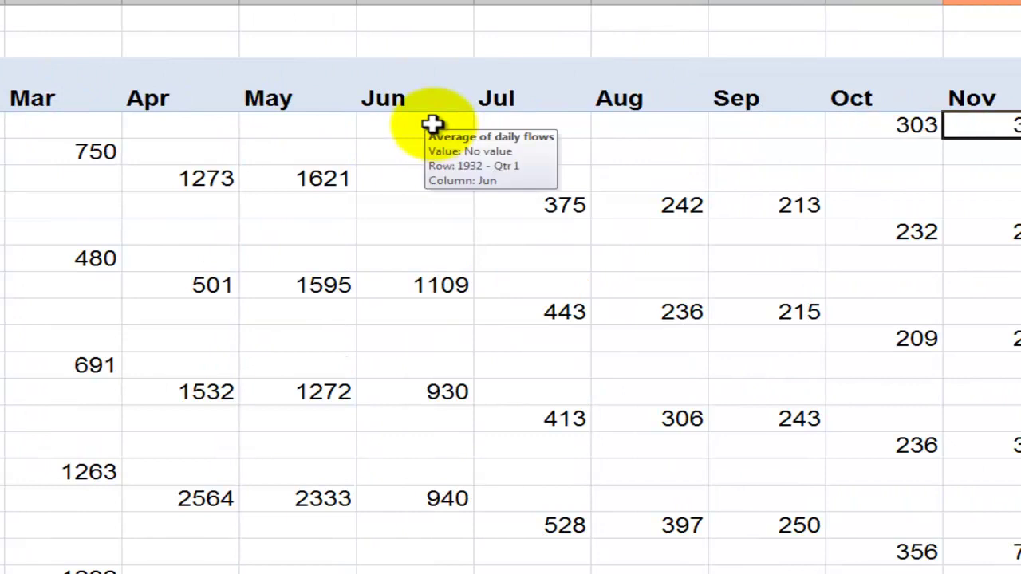
key("Right")
key("Left")
key("Left")
key("Left")
key("Left")
key("Left")
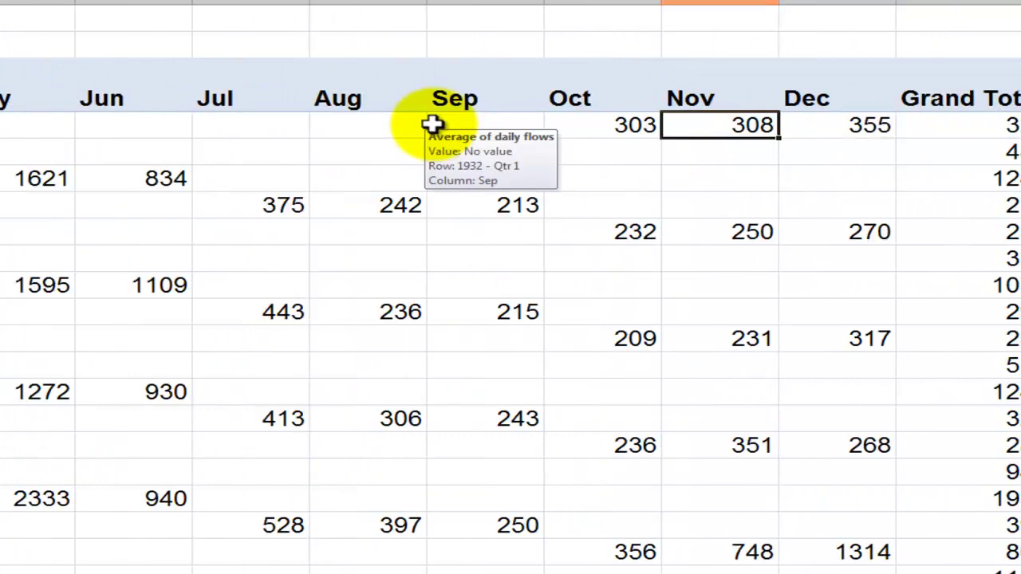
key("Home")
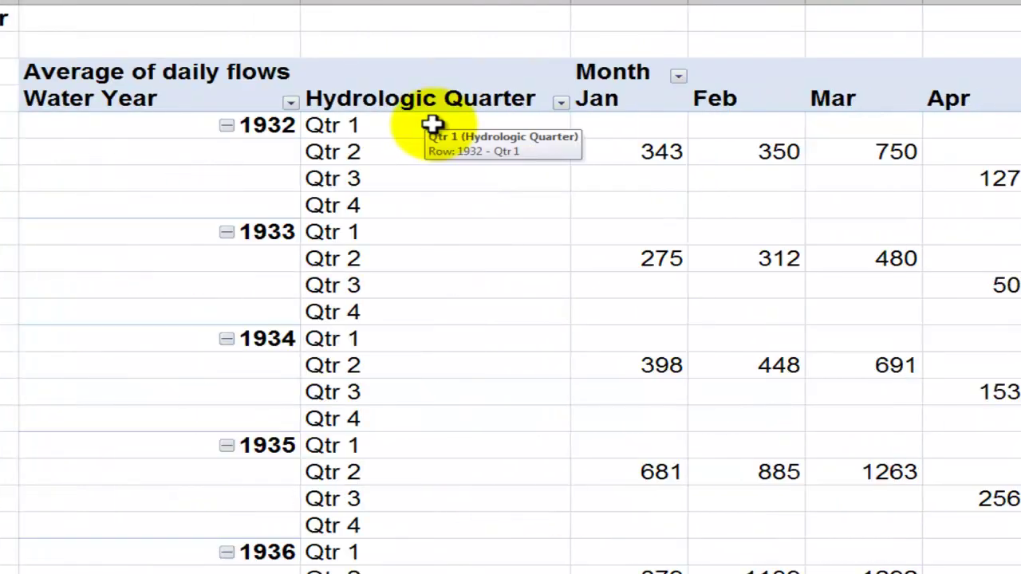
key("Right")
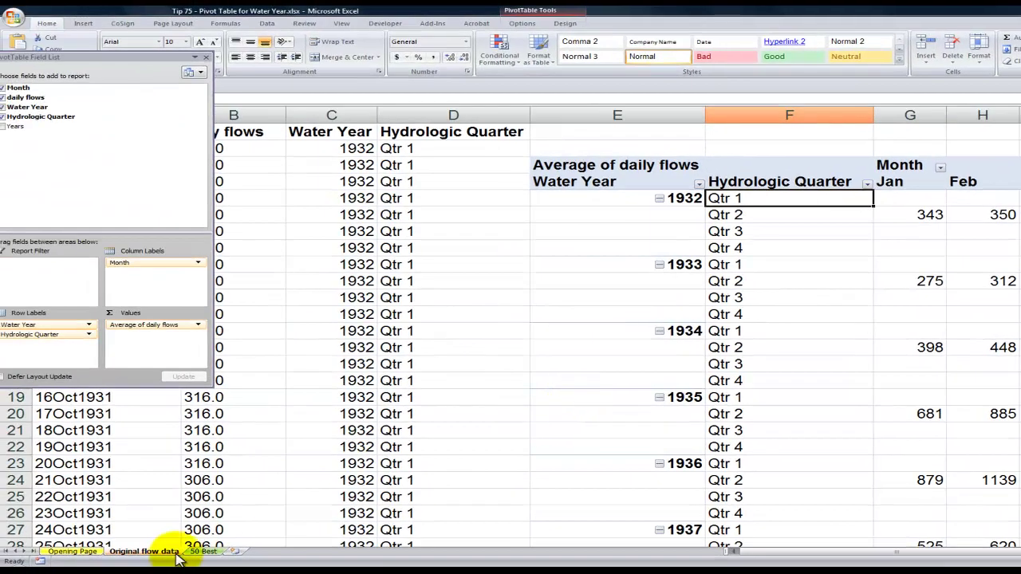
Show the 50 Best worksheet and select cell A4
left_click(203, 551)
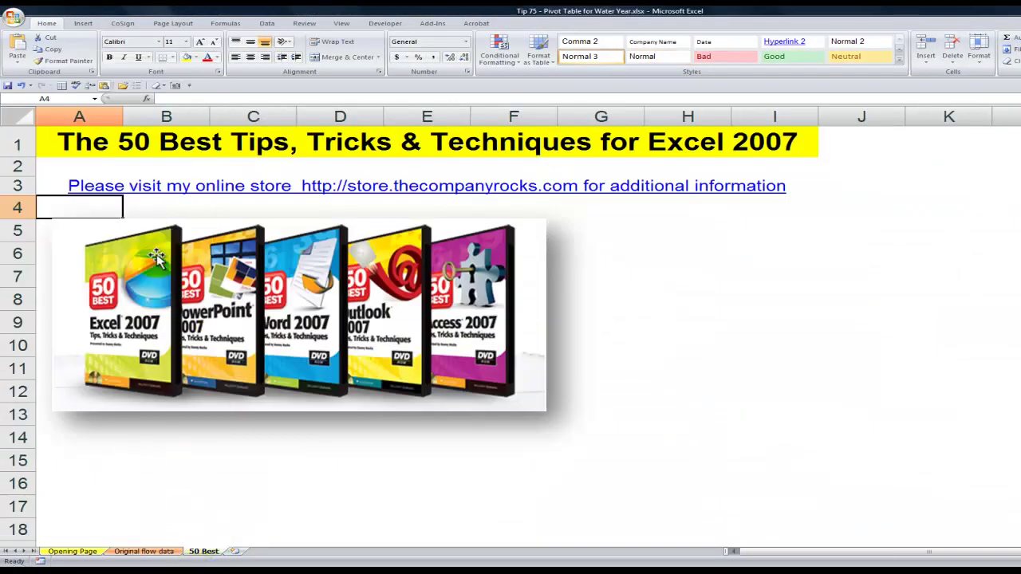
left_click(107, 212)
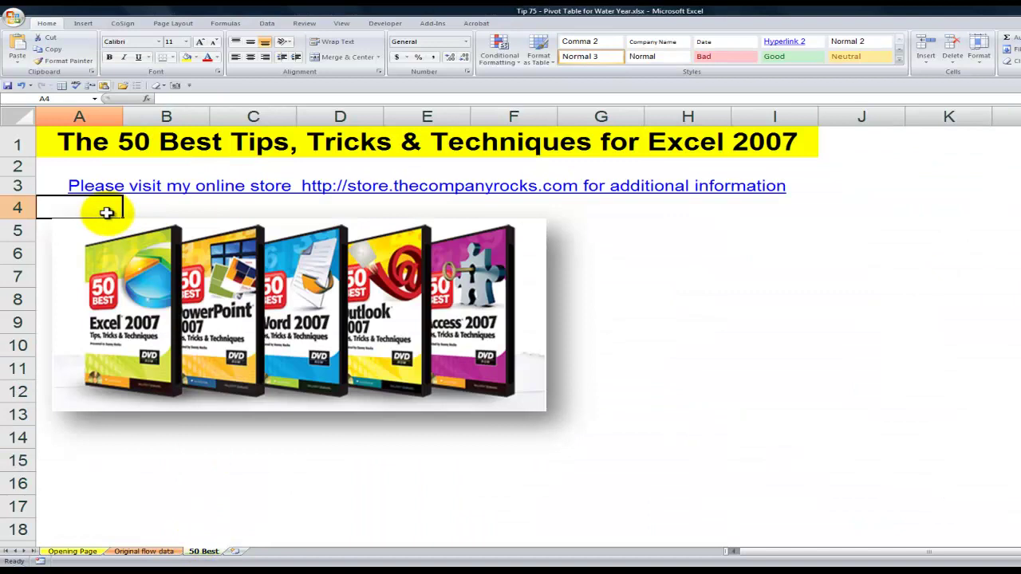